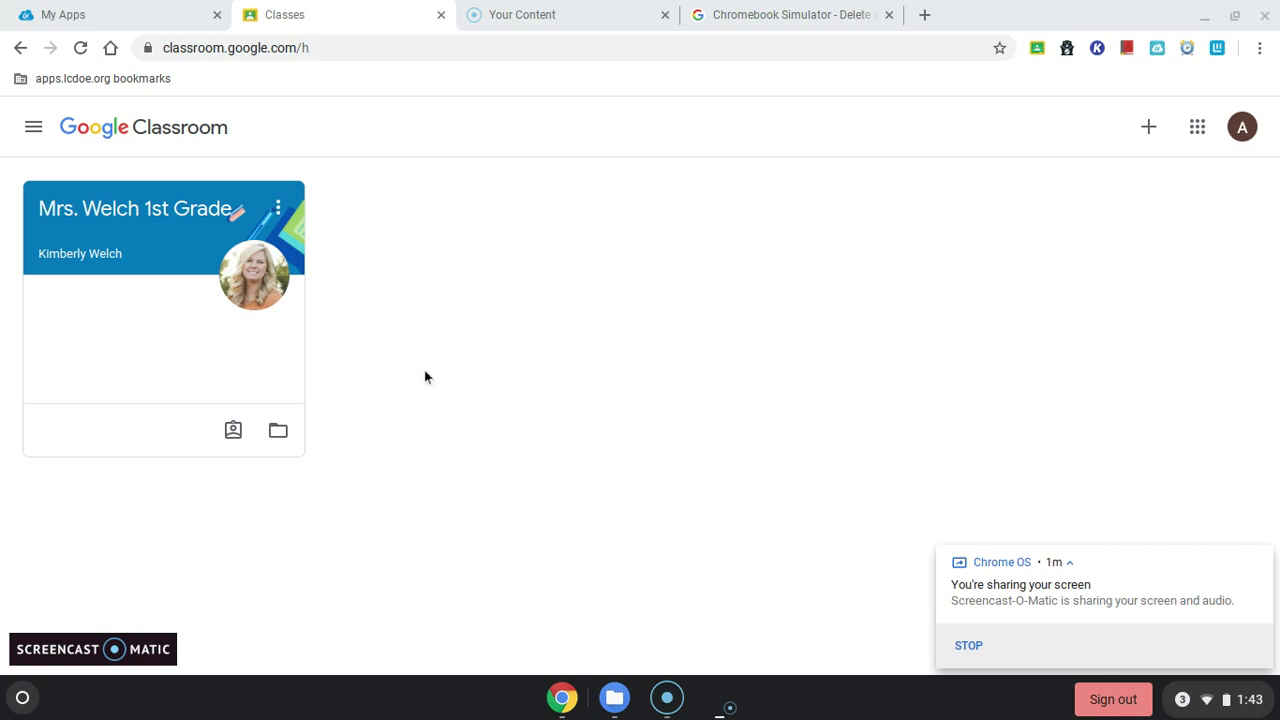
# Open the 1st Grade class card from the Classroom home page.
pyautogui.click(163, 224)
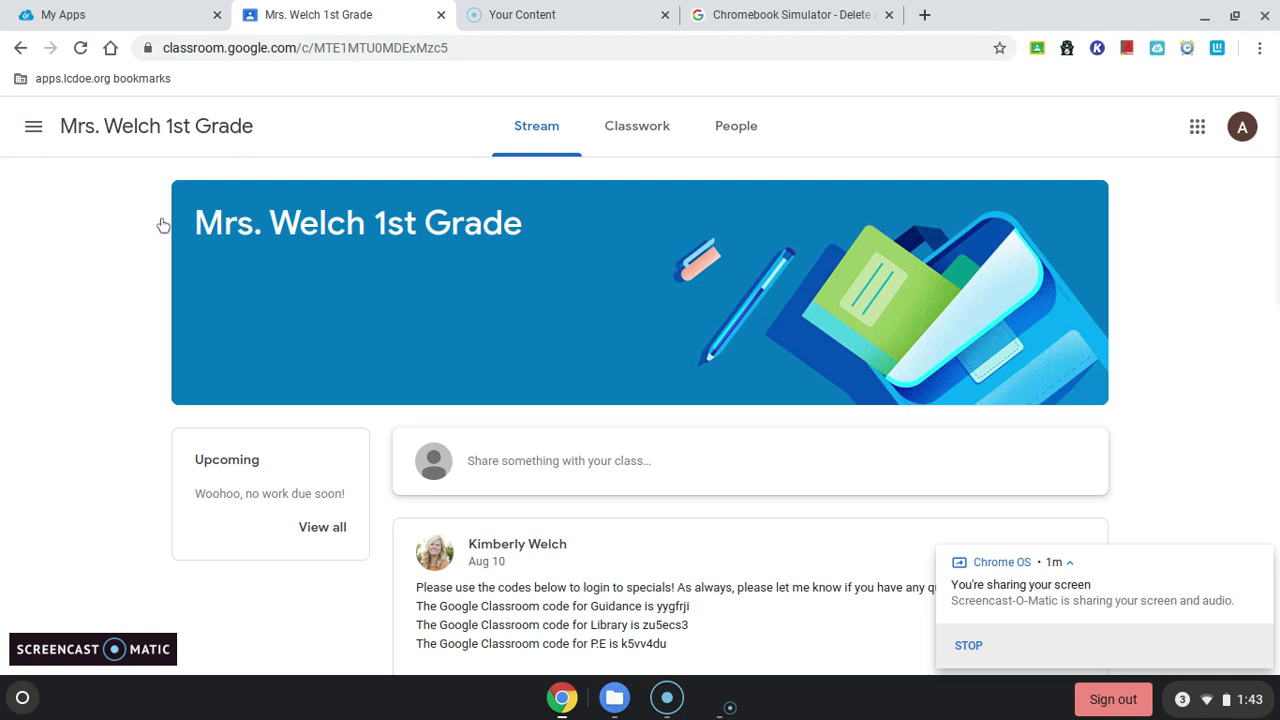
# From Classwork, open the Thursday (August 13th)- Reading & Math assignment and its CKLA Lesson 1.4 video.
pyautogui.click(646, 136)
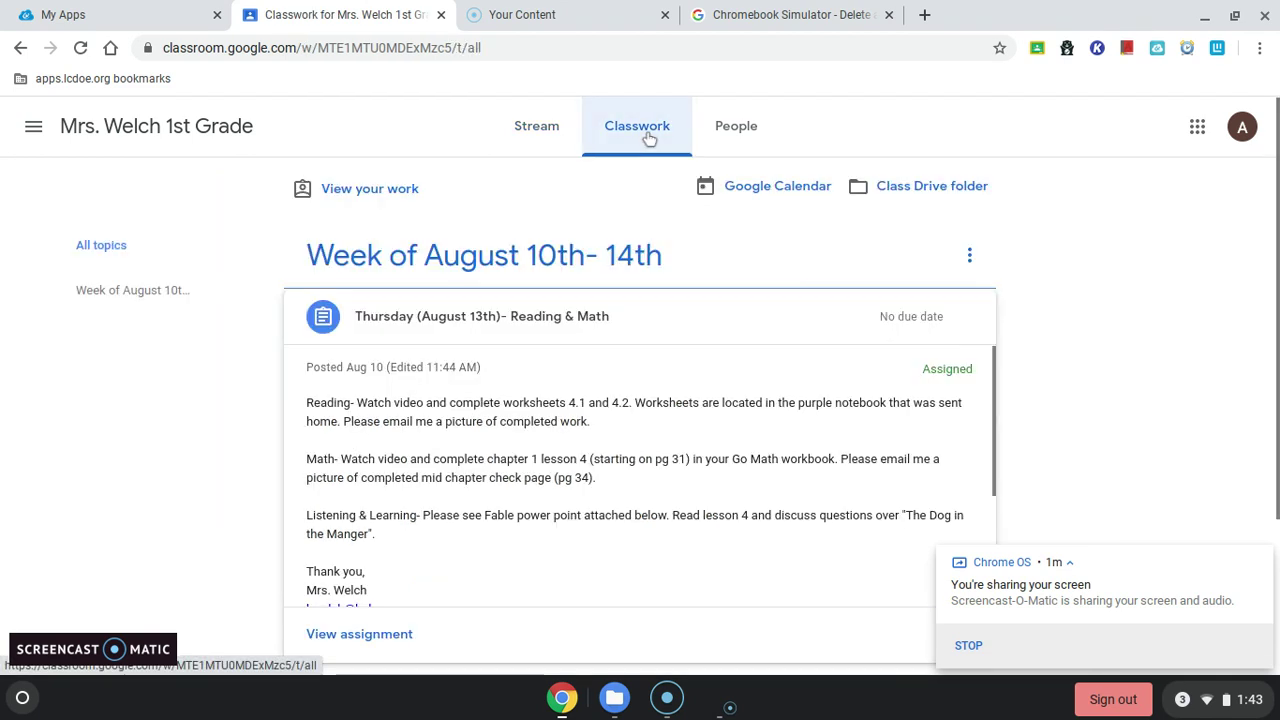
pyautogui.click(580, 321)
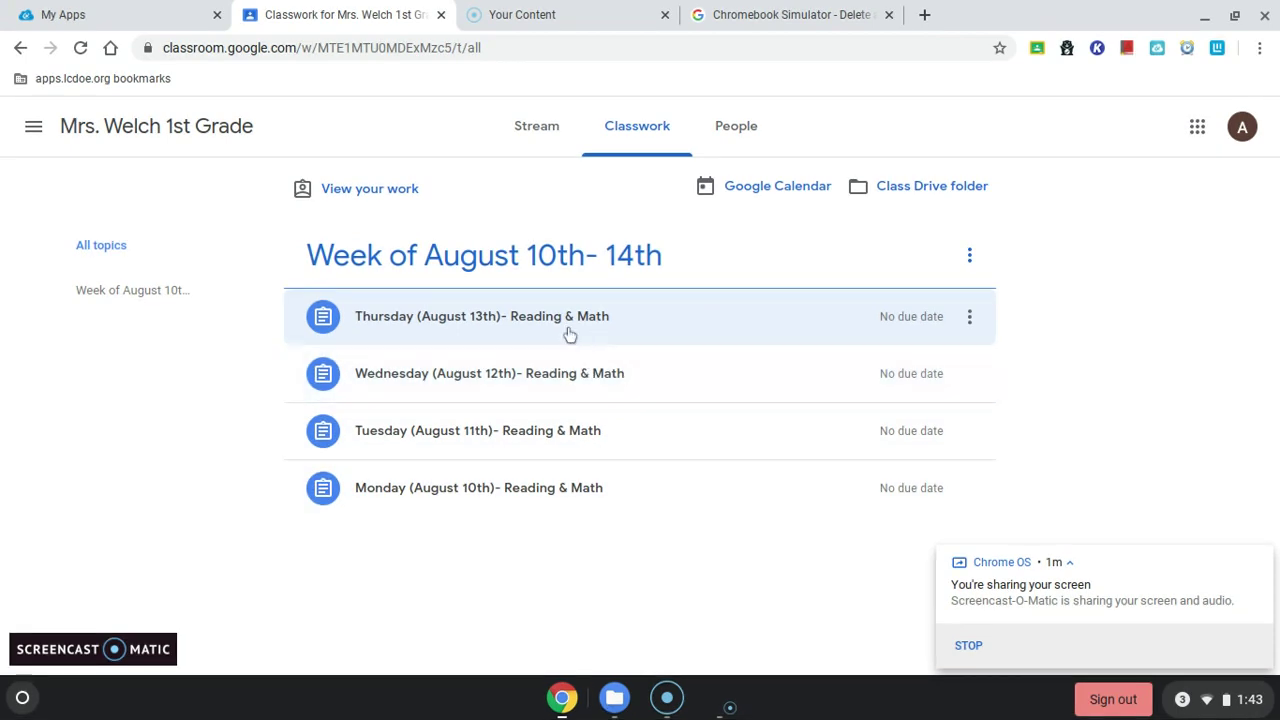
pyautogui.click(561, 321)
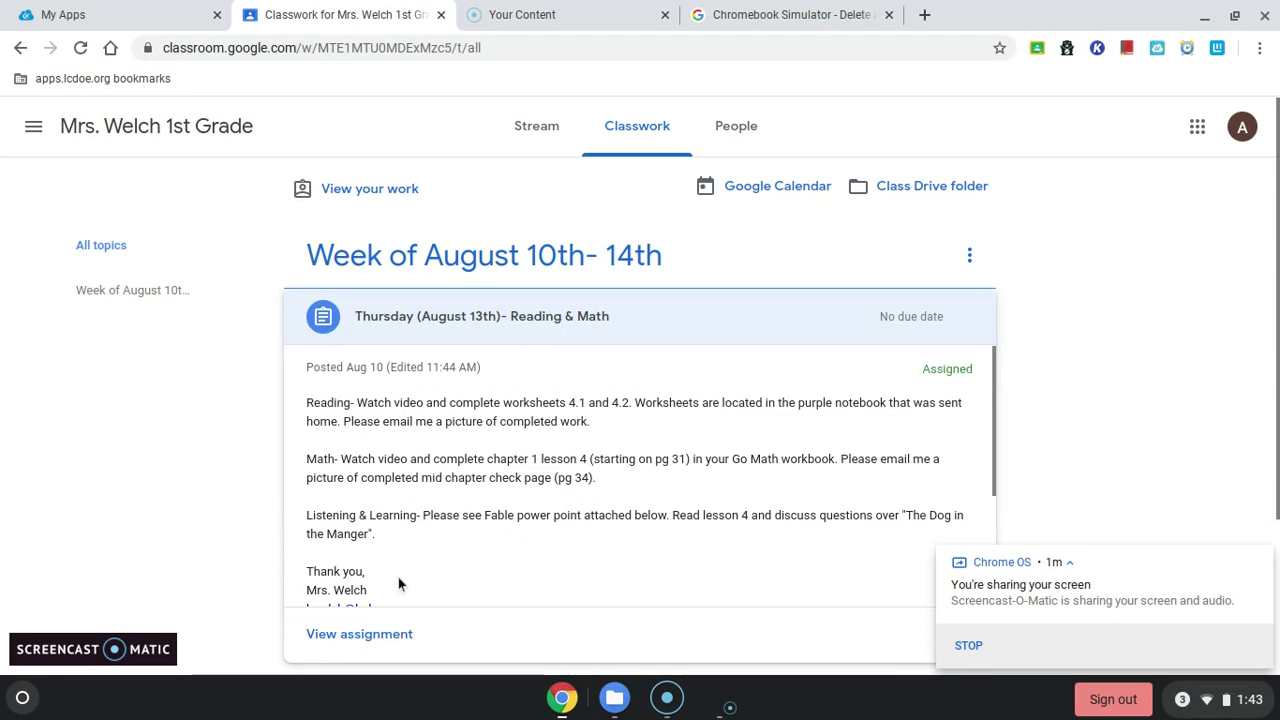
pyautogui.click(387, 636)
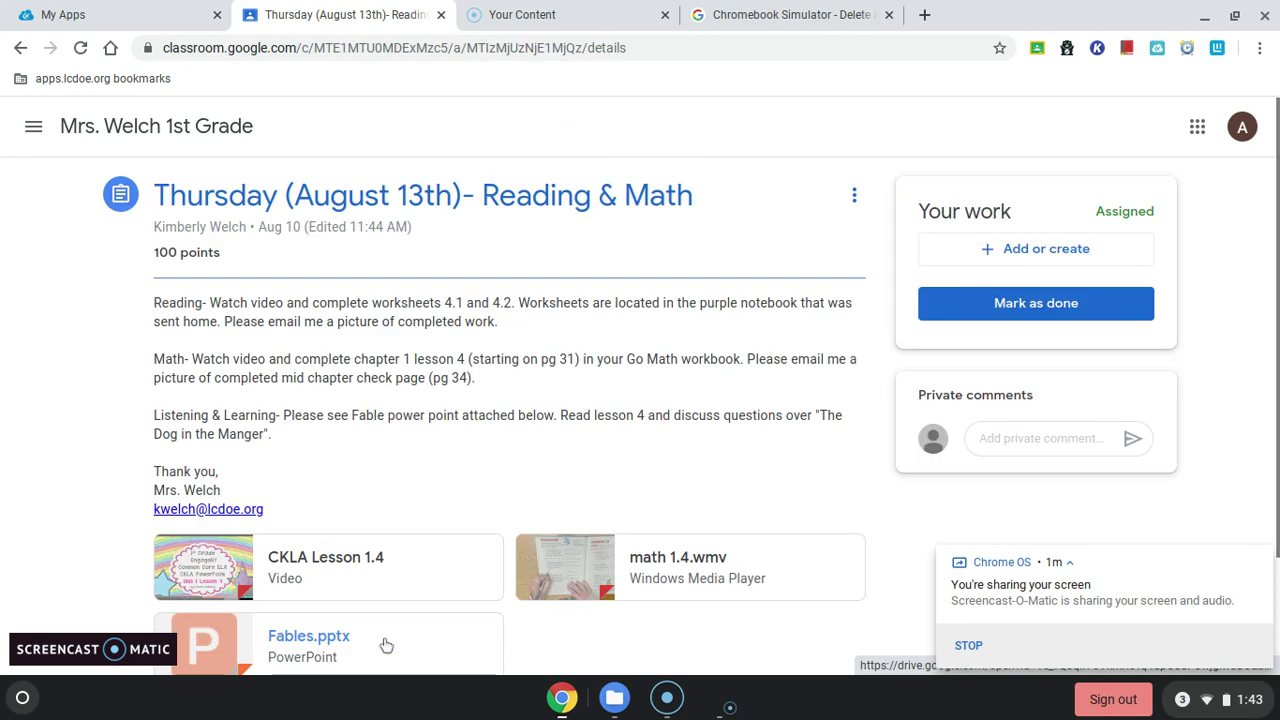
pyautogui.scroll(-3, 386, 645)
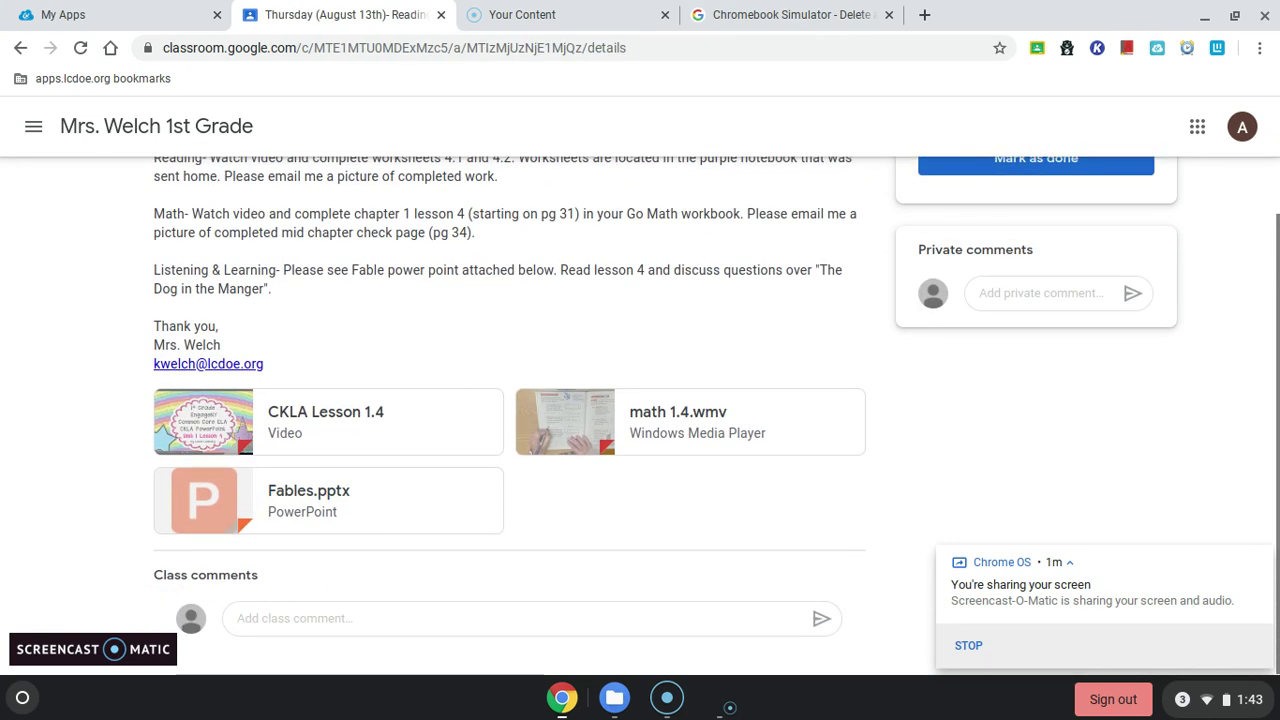
pyautogui.click(367, 415)
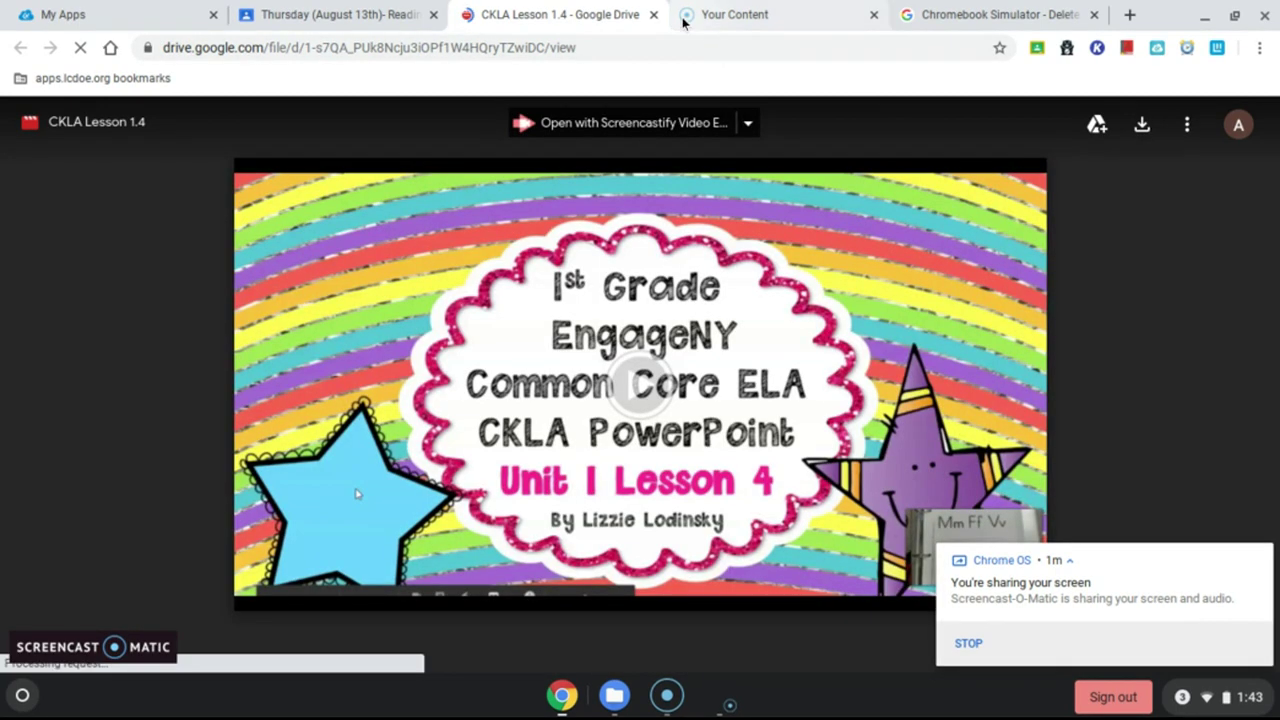
# Close the CKLA video tab and bring up the assignment's Add or create options under Your work.
pyautogui.click(654, 15)
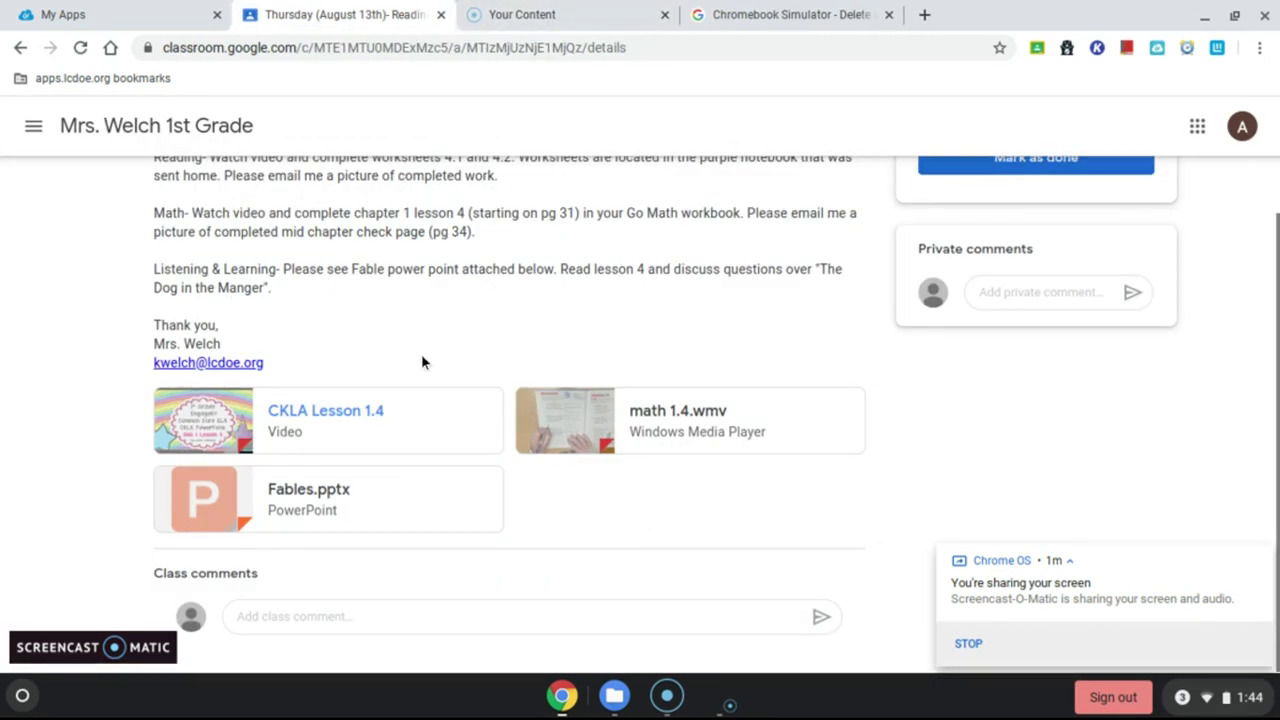
pyautogui.scroll(3, 421, 362)
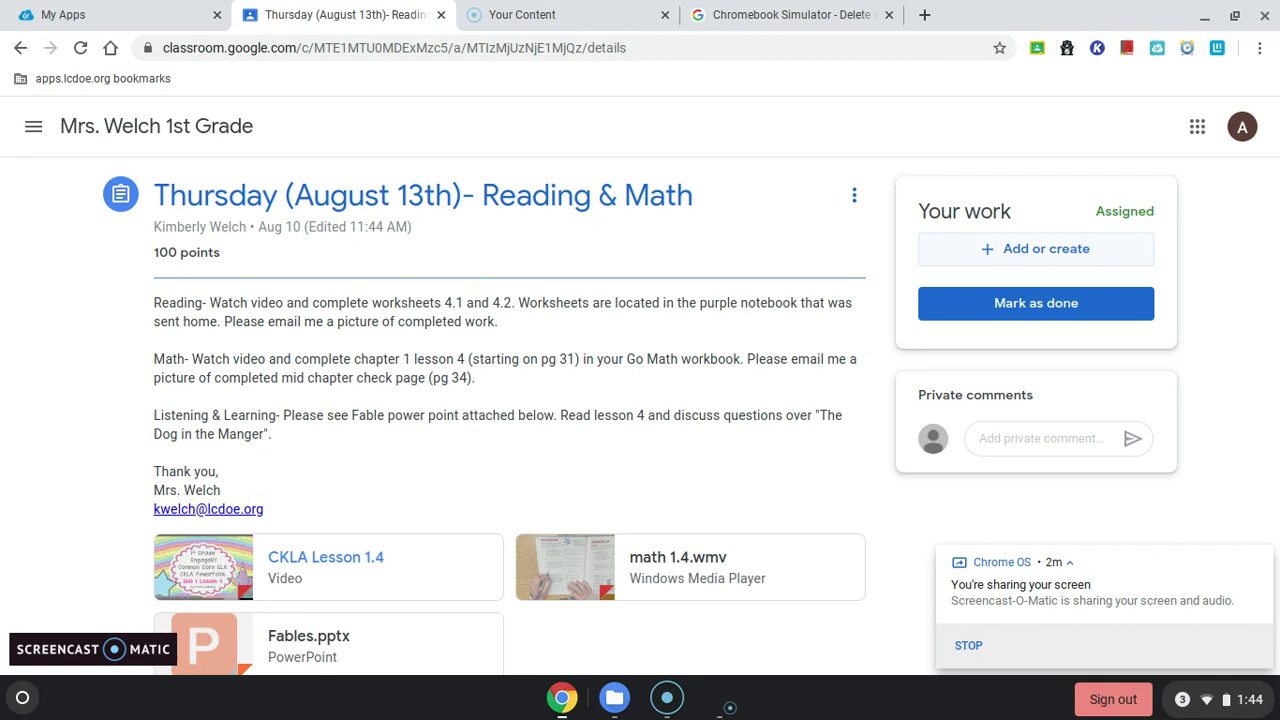
pyautogui.click(1022, 251)
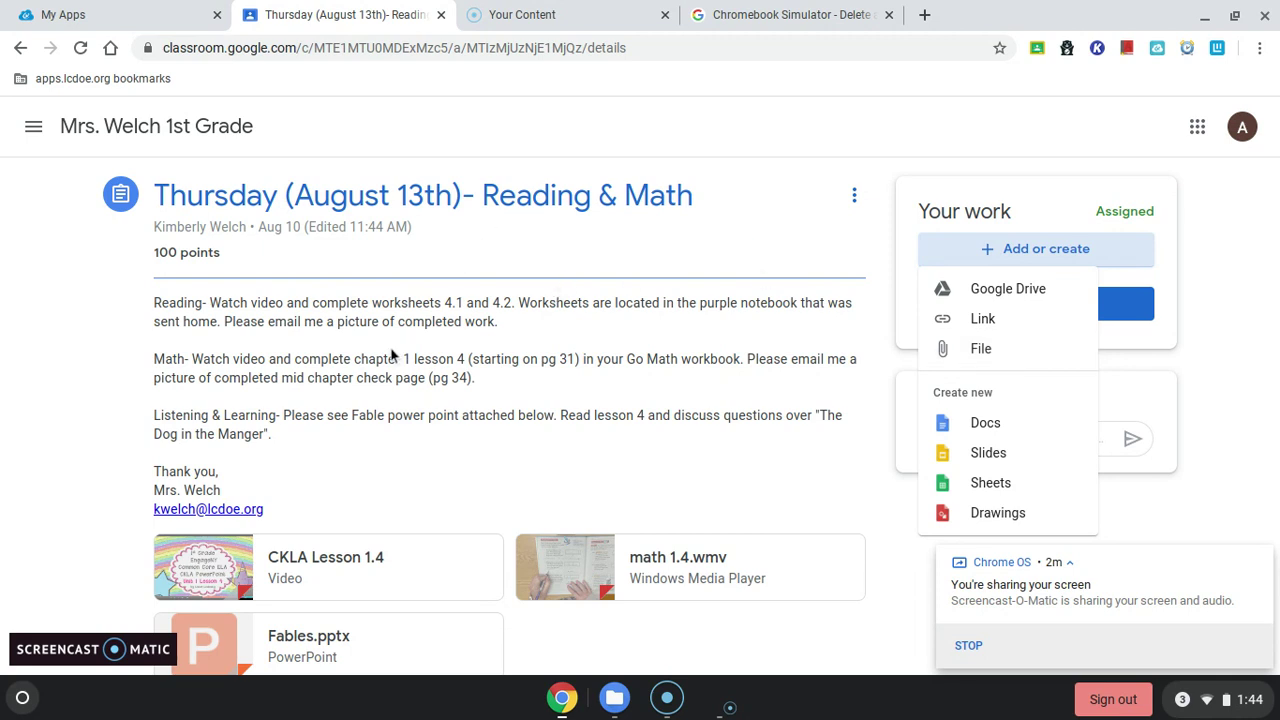
# Launch the Camera app via search, photograph the handwritten word list, and close Camera.
pyautogui.click(23, 699)
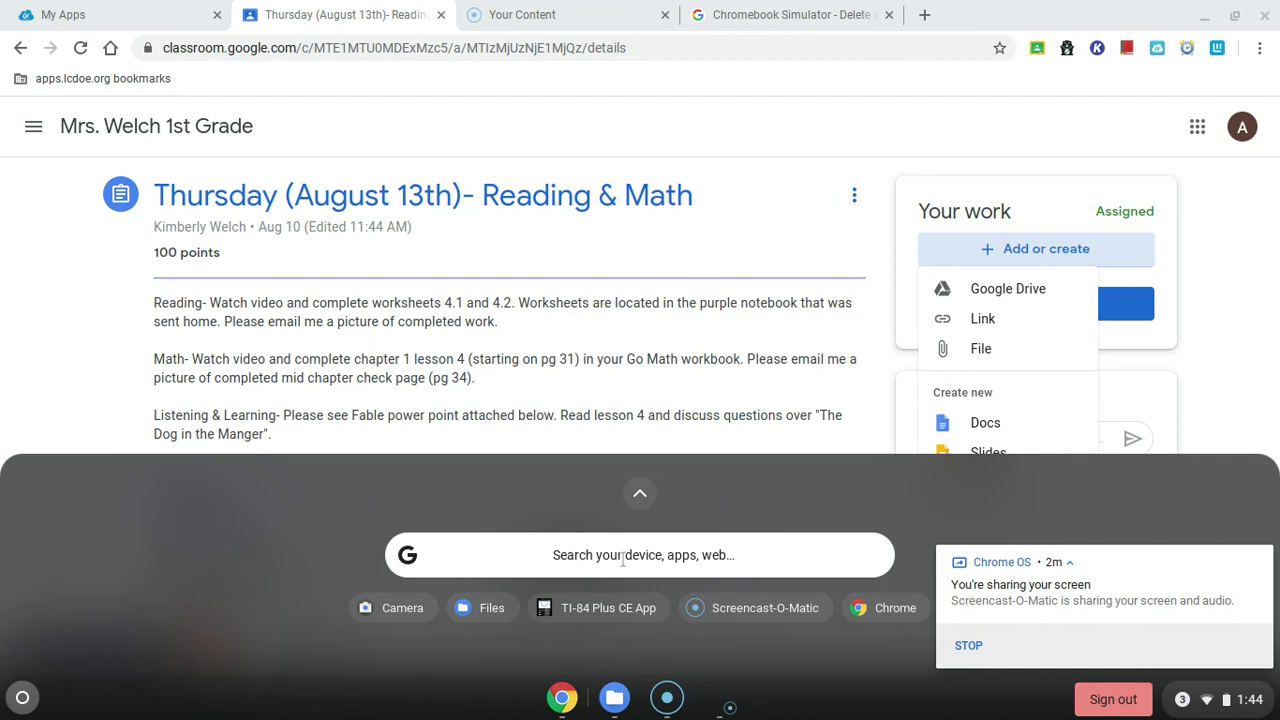
pyautogui.click(622, 558)
pyautogui.write('camera')
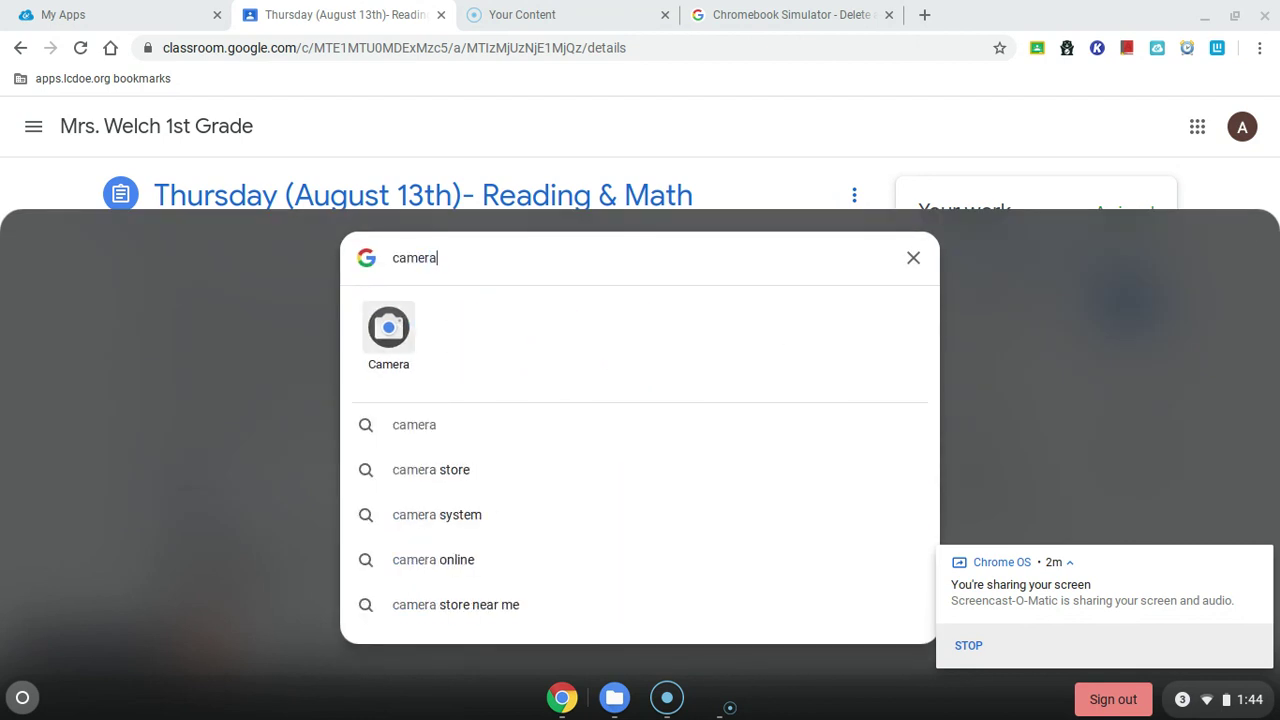
pyautogui.click(389, 330)
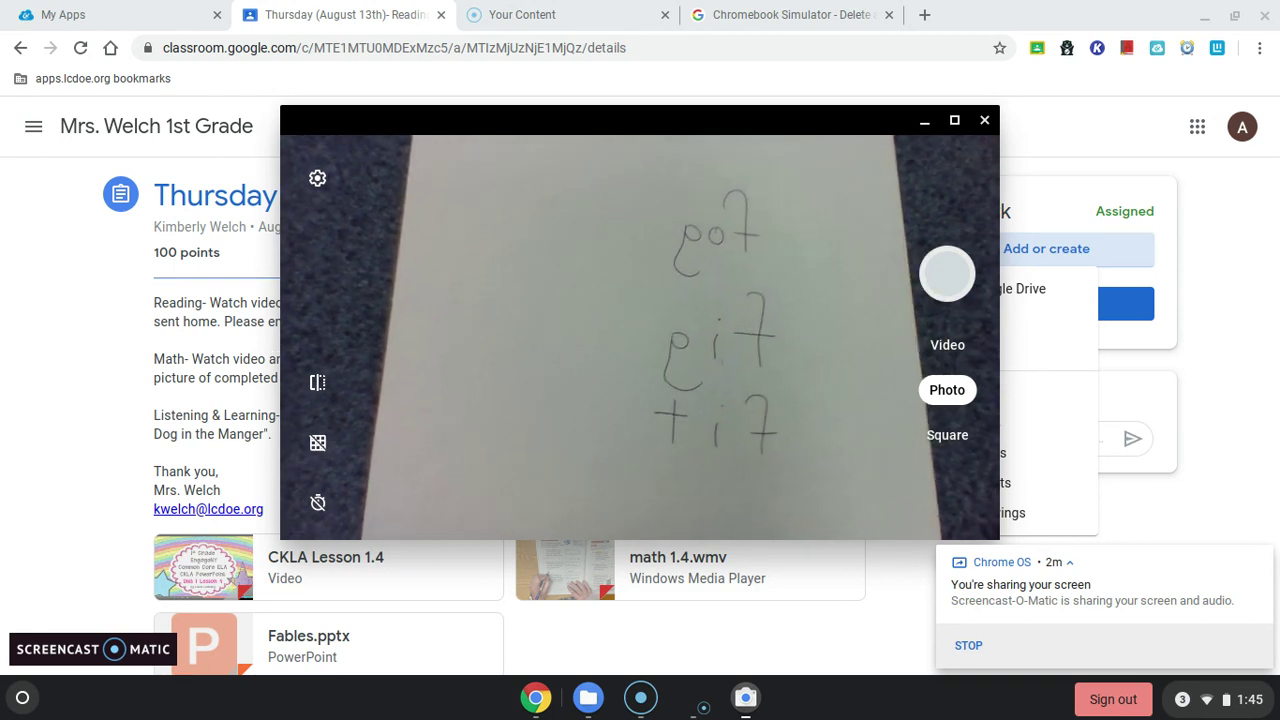
pyautogui.click(929, 290)
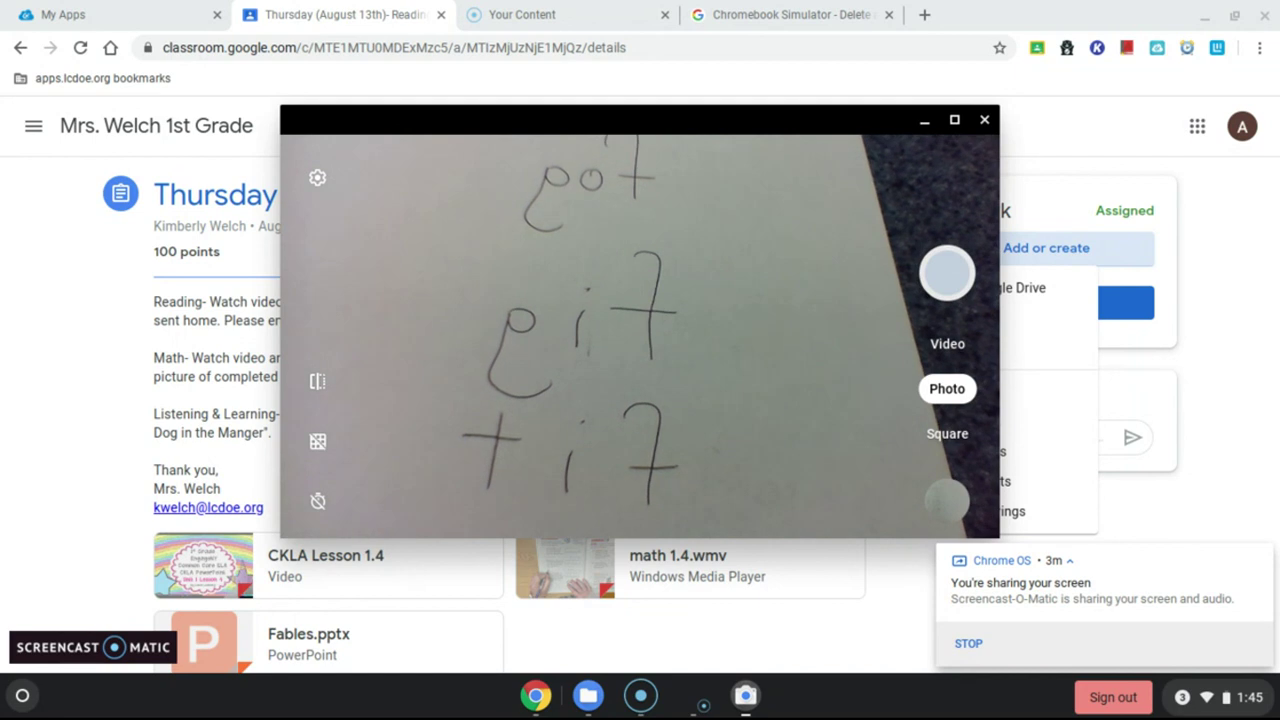
pyautogui.click(985, 121)
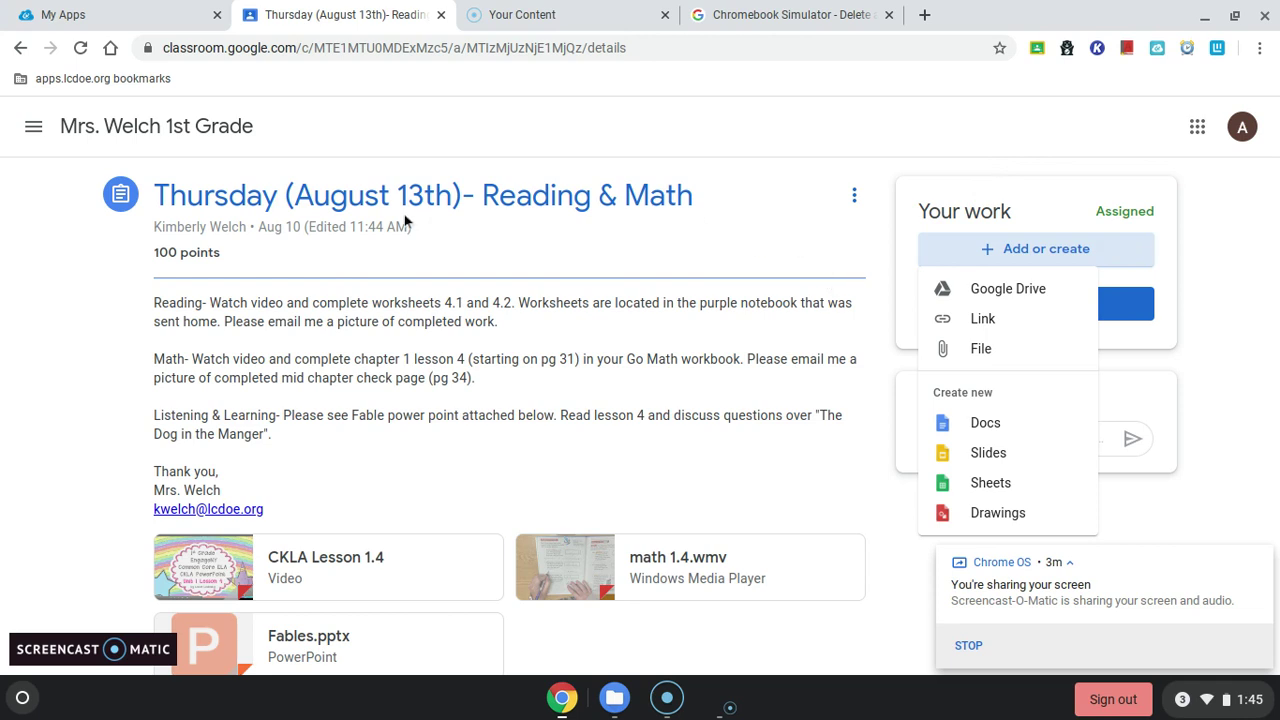
# Choose Add or create > File, switch to UPLOAD, and browse Downloads for the new photo.
pyautogui.click(1058, 252)
pyautogui.click(1058, 252)
pyautogui.click(989, 352)
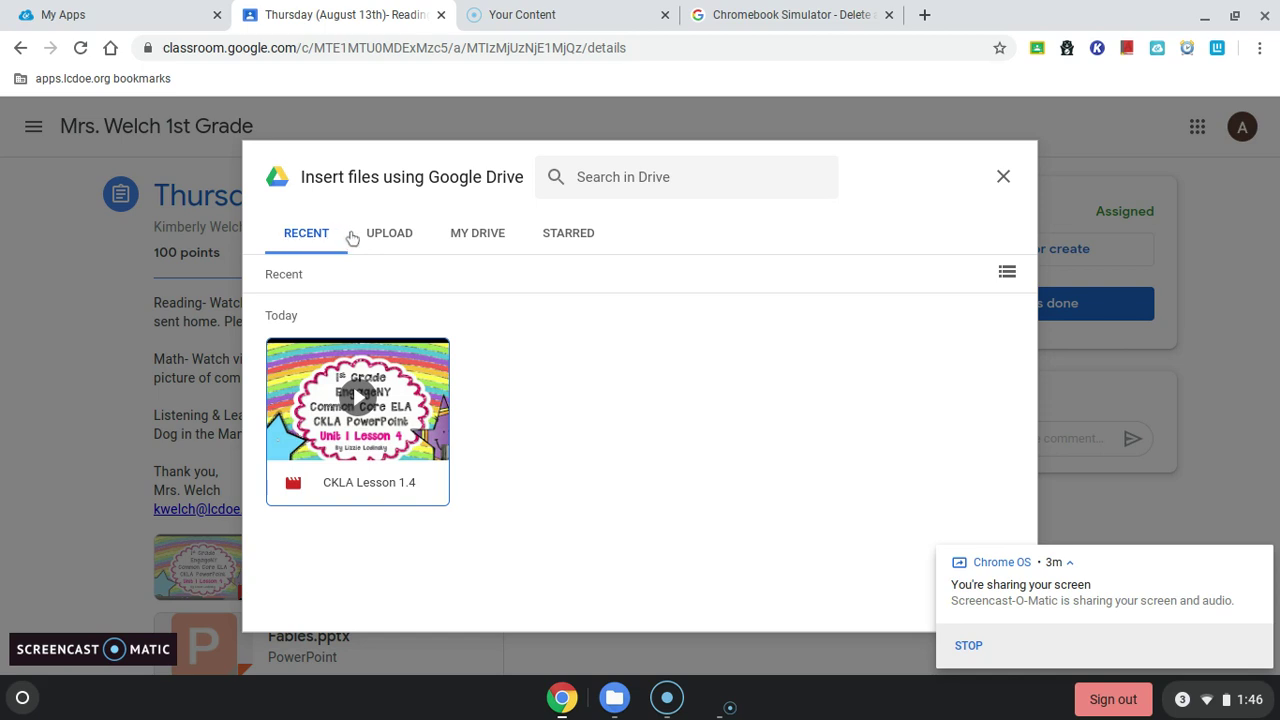
pyautogui.click(393, 241)
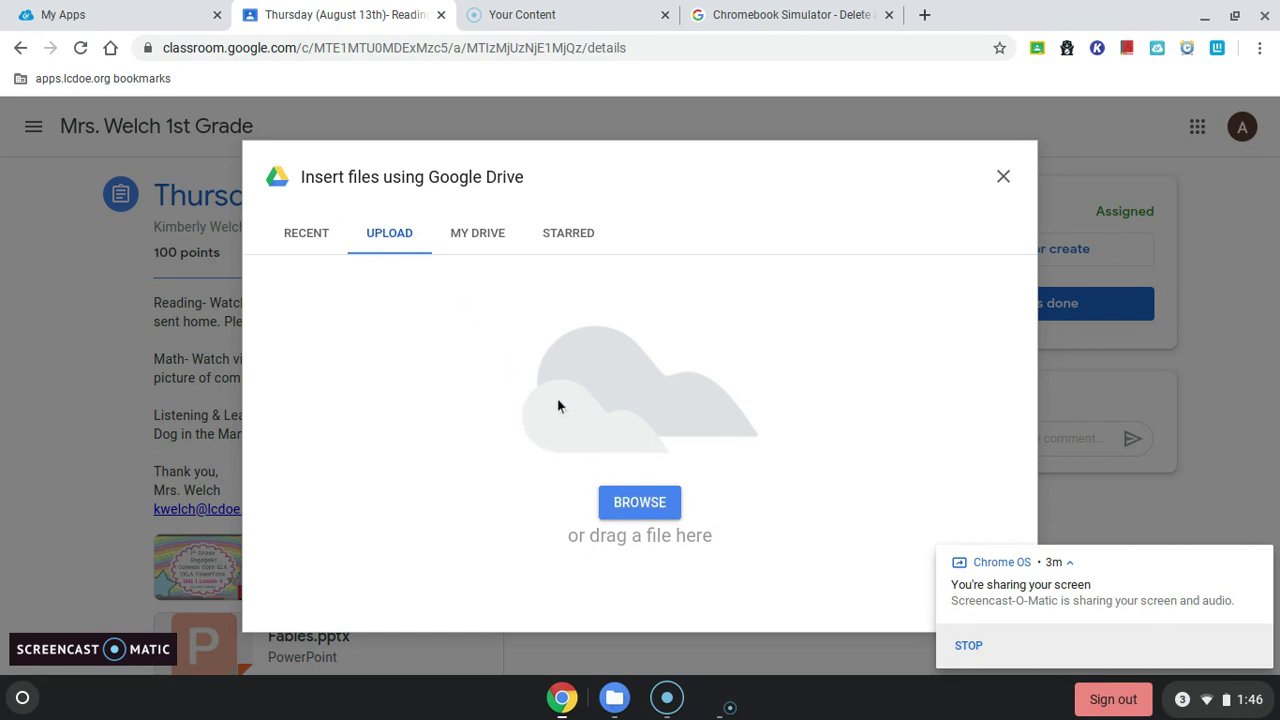
pyautogui.click(631, 502)
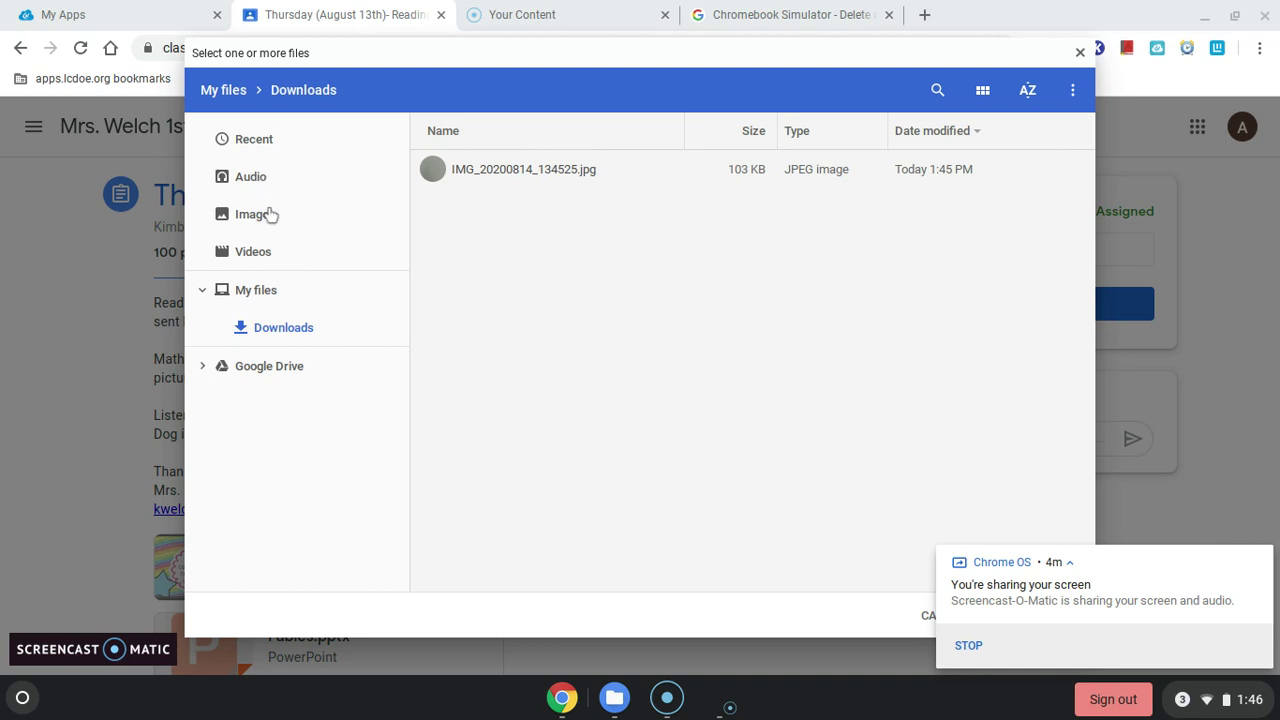
# Pick IMG_20200814_134525.jpg under Images in thumbnail view and upload it to the assignment.
pyautogui.click(263, 217)
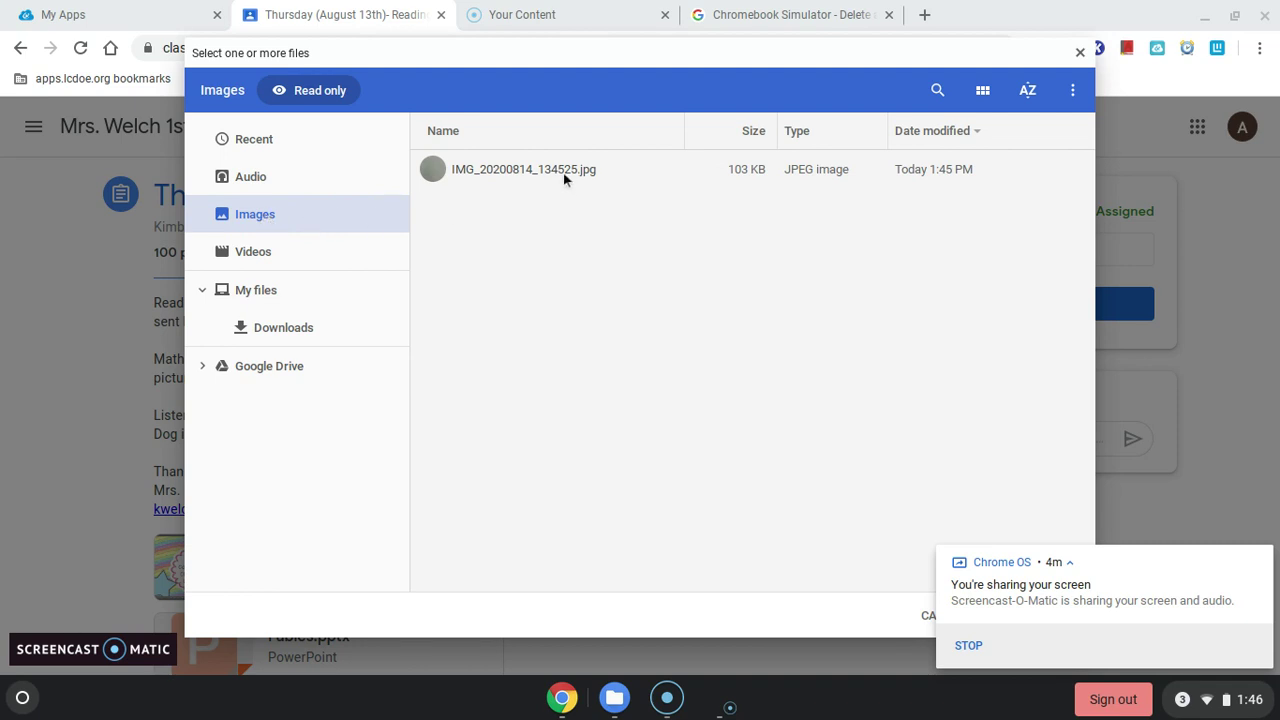
pyautogui.click(985, 93)
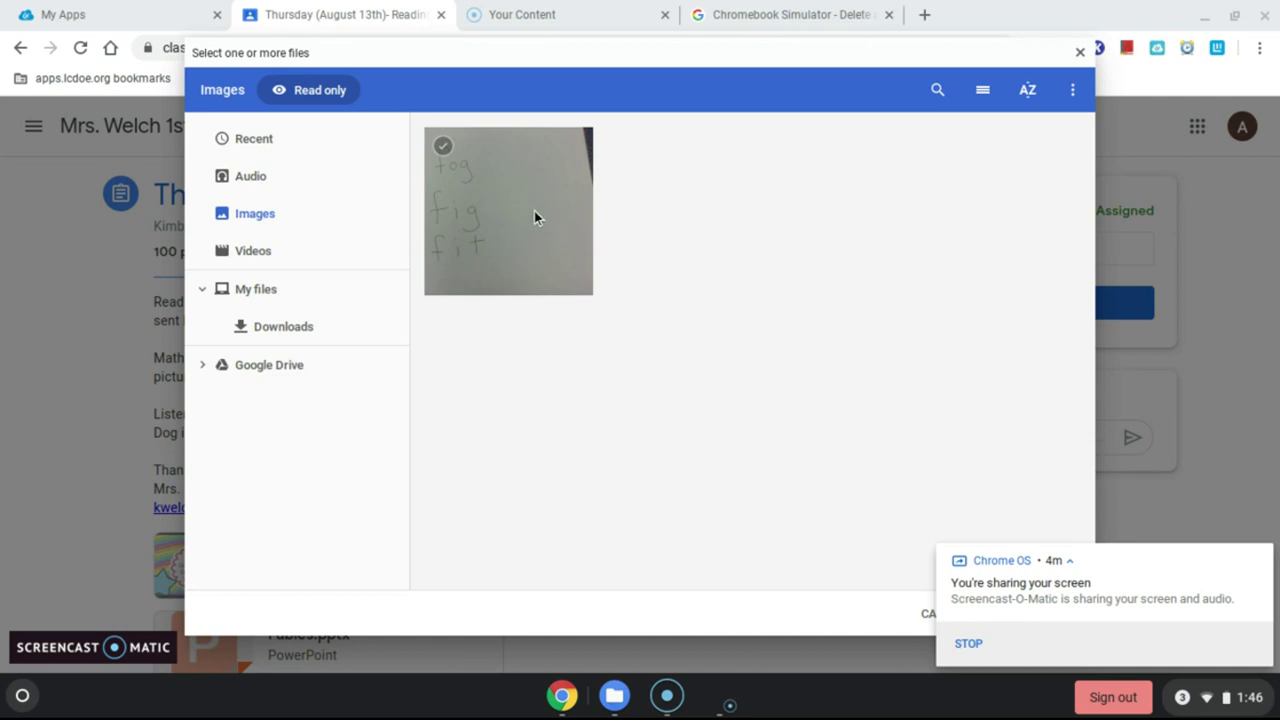
pyautogui.click(488, 204)
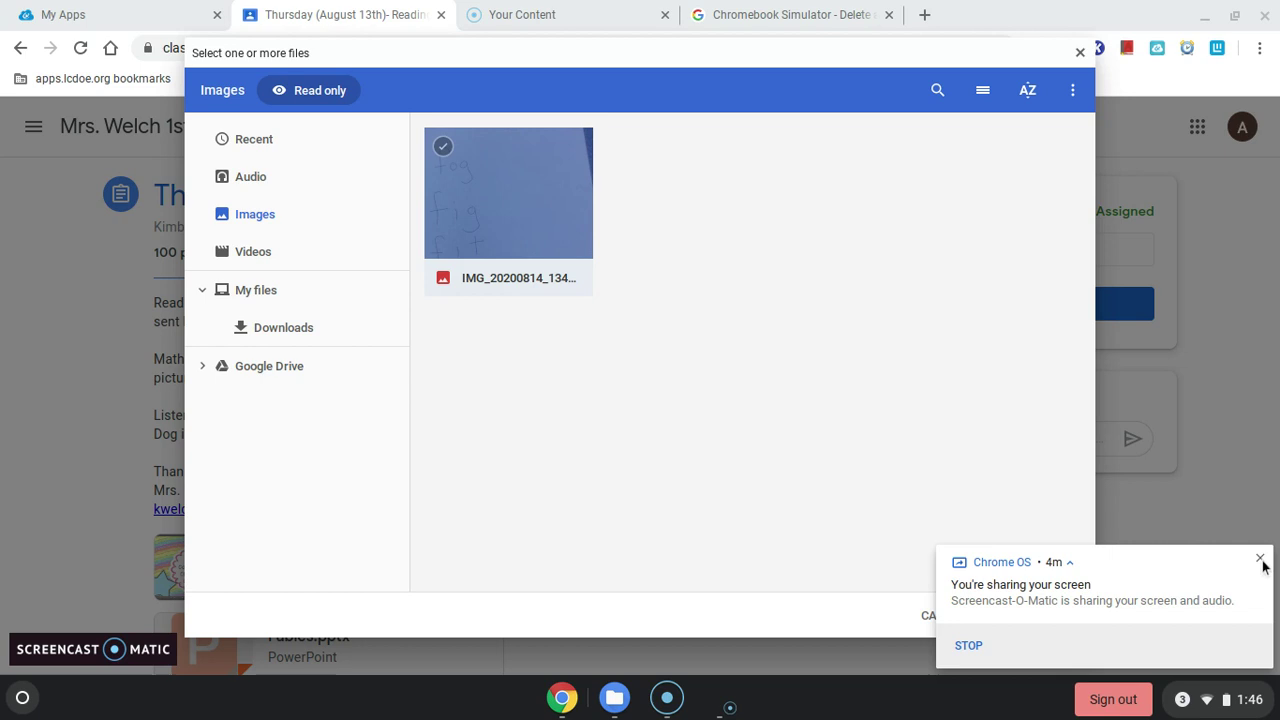
pyautogui.click(1261, 560)
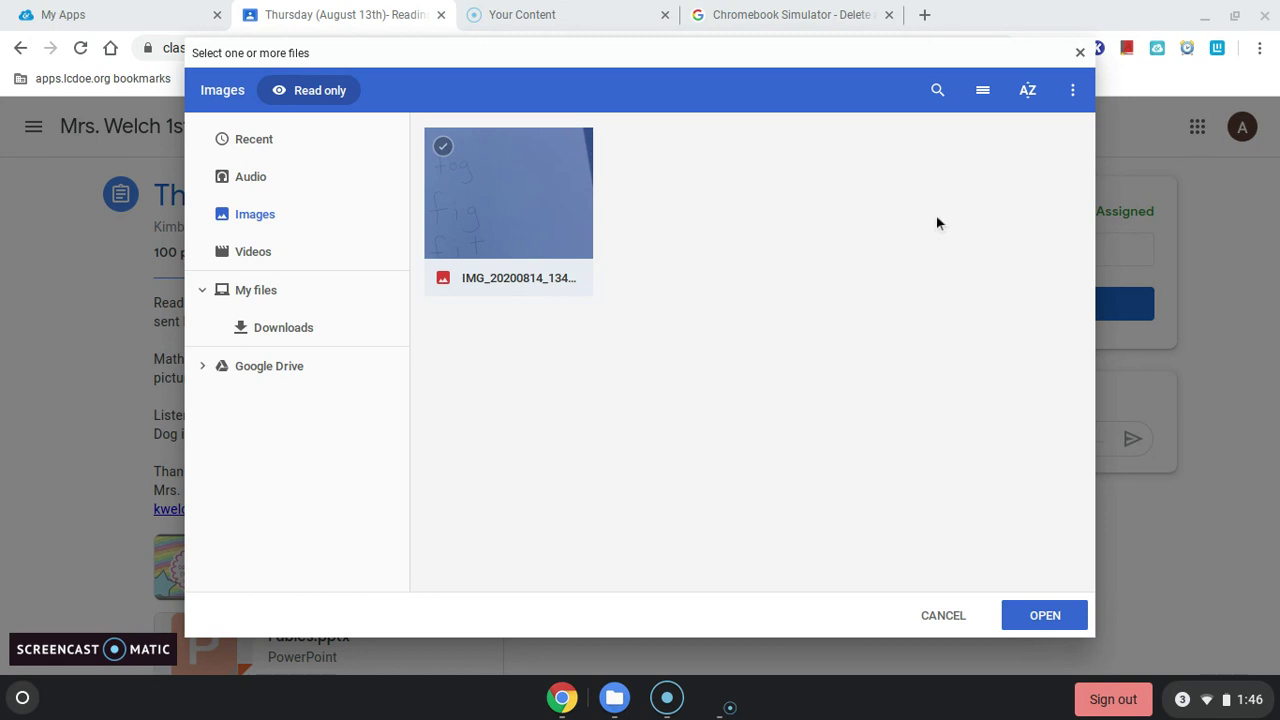
pyautogui.click(1045, 616)
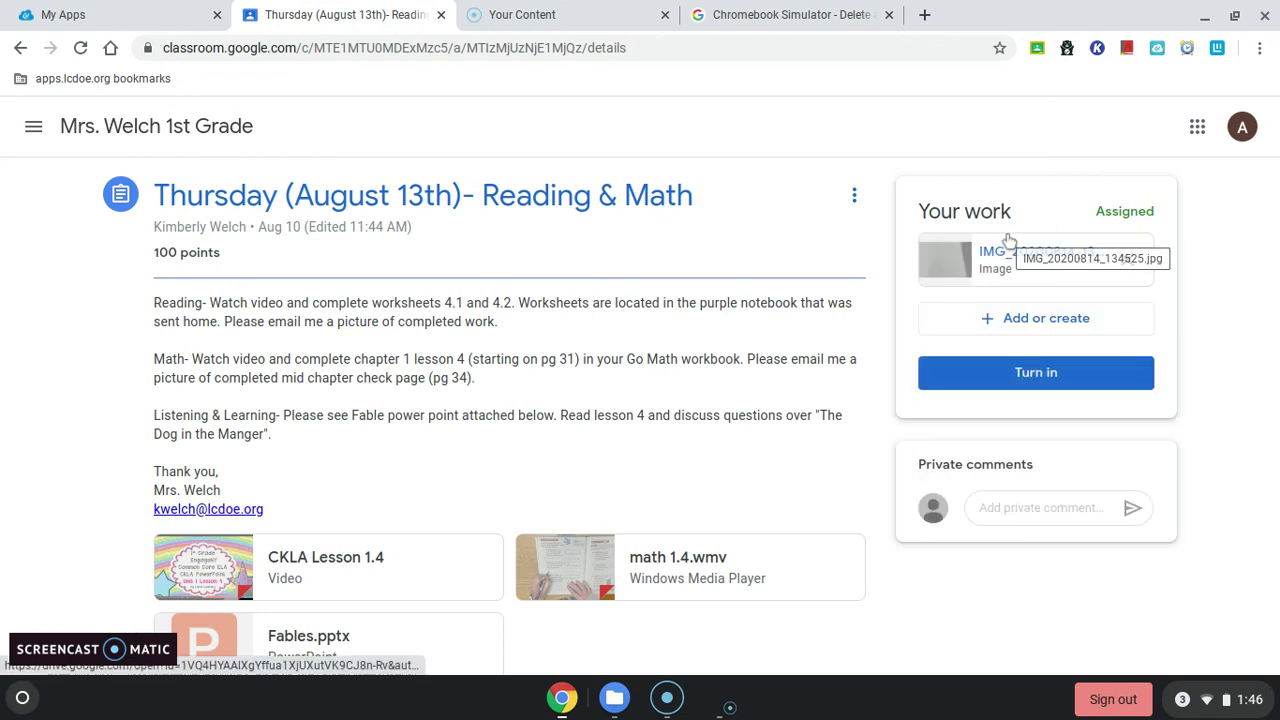
# Take a second Camera photo of the handwritten word list, then return to the add-work options.
pyautogui.click(1048, 325)
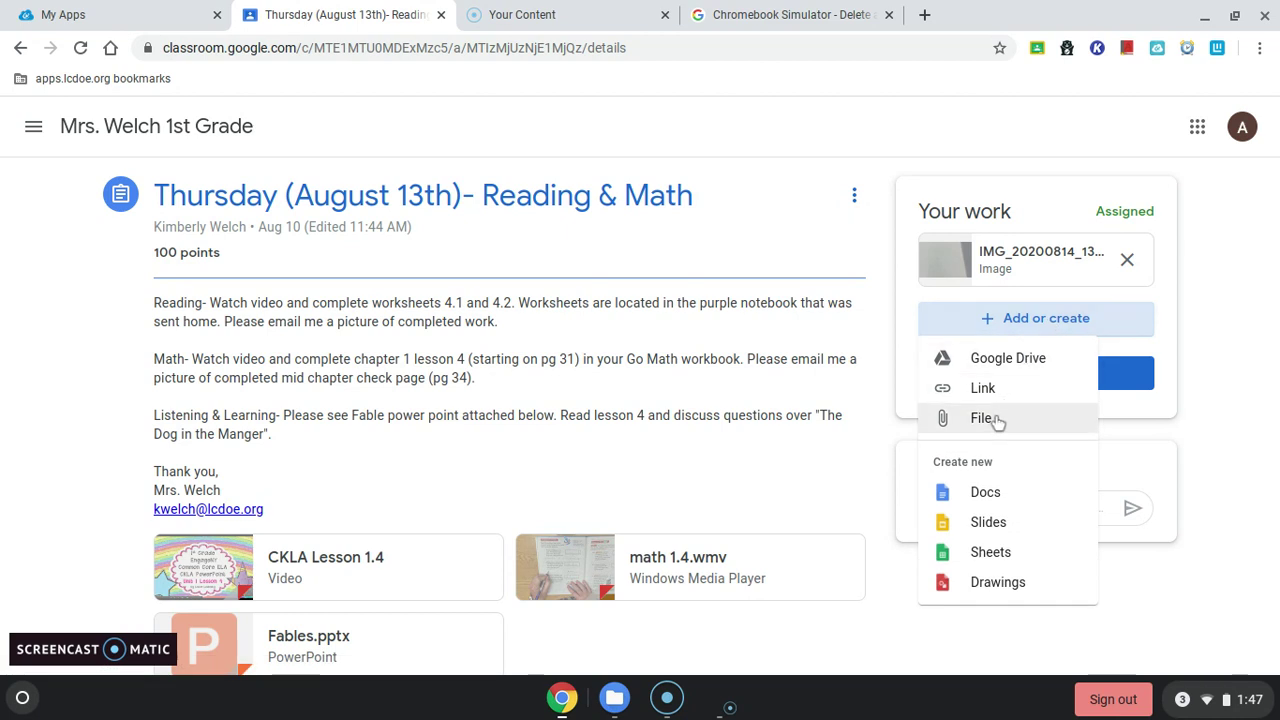
pyautogui.click(38, 699)
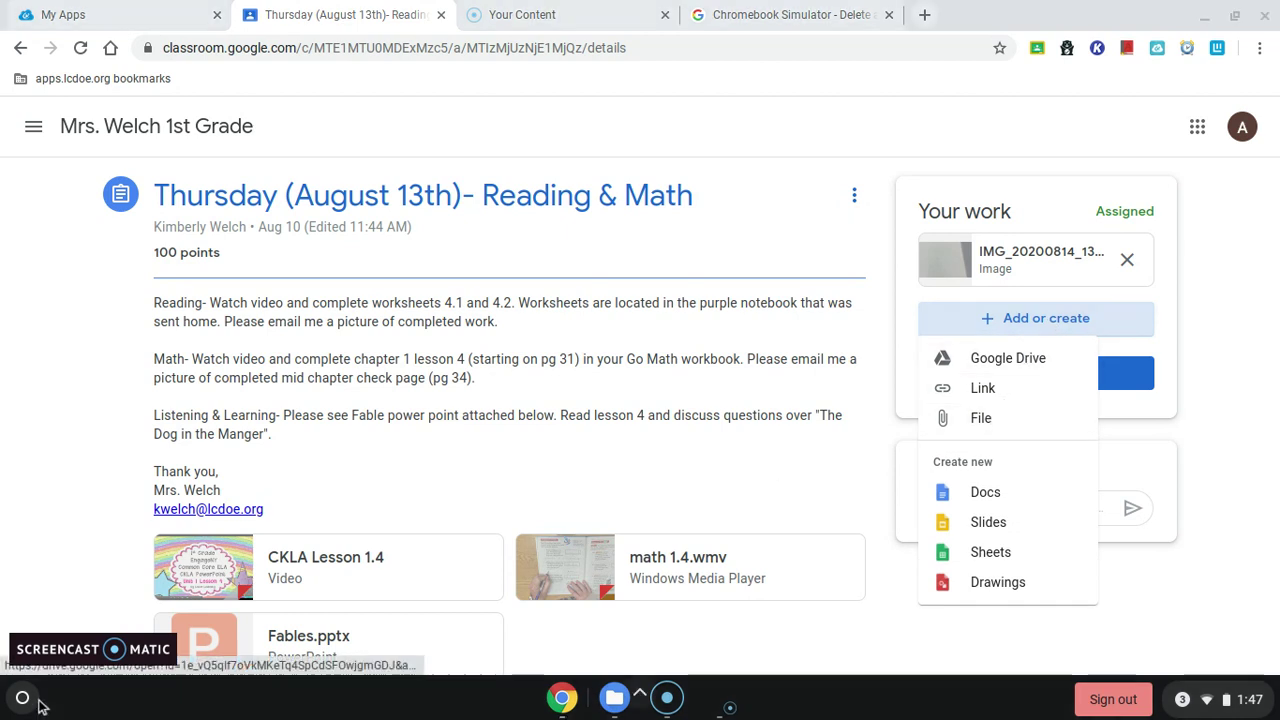
pyautogui.click(403, 608)
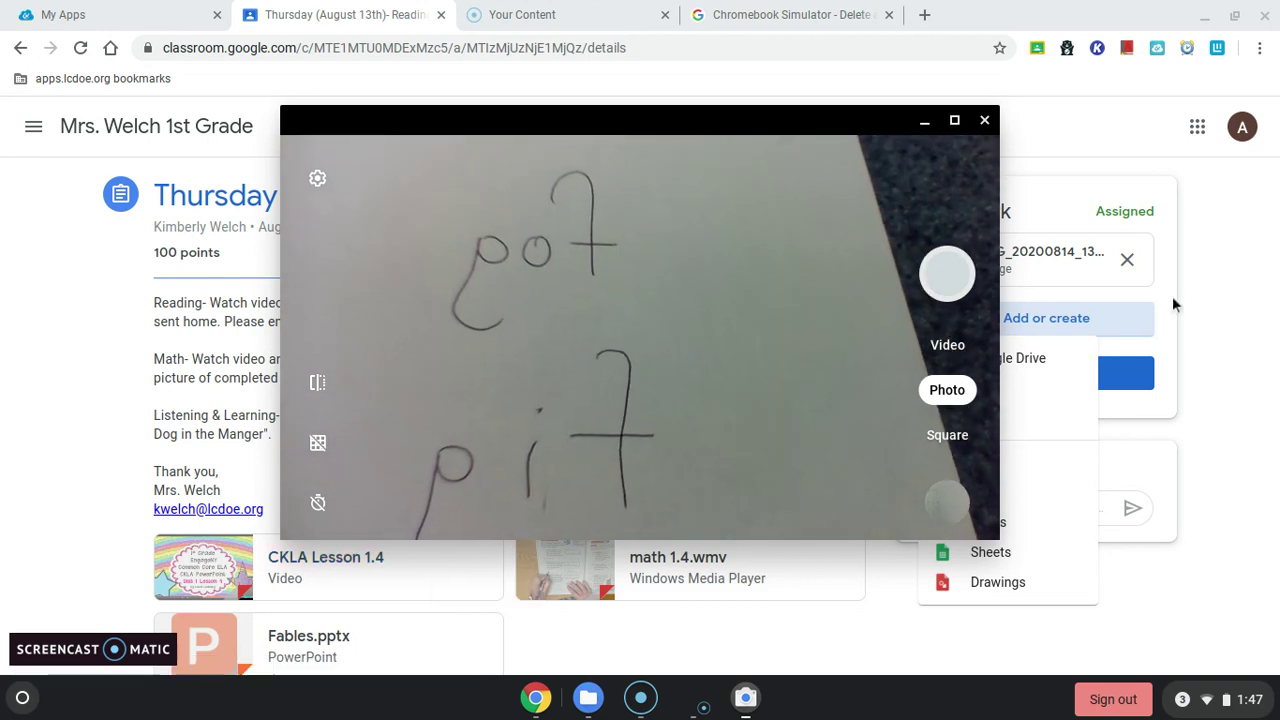
pyautogui.click(947, 275)
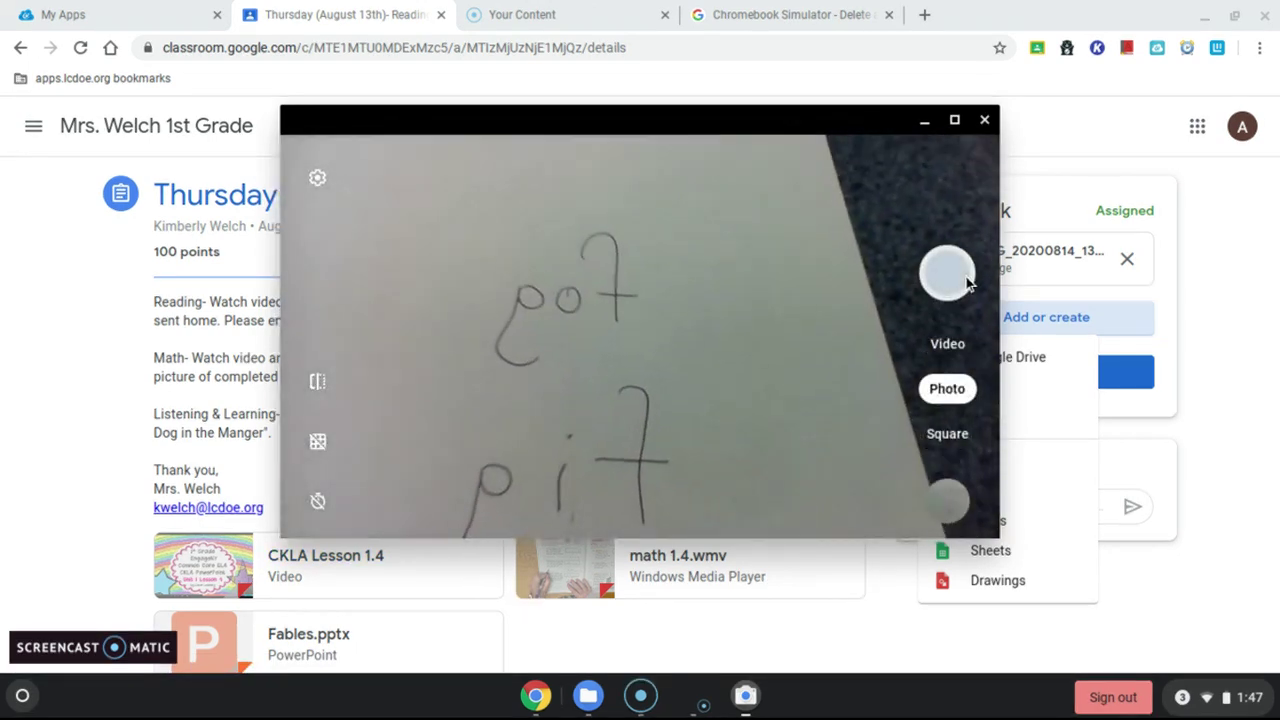
pyautogui.click(984, 120)
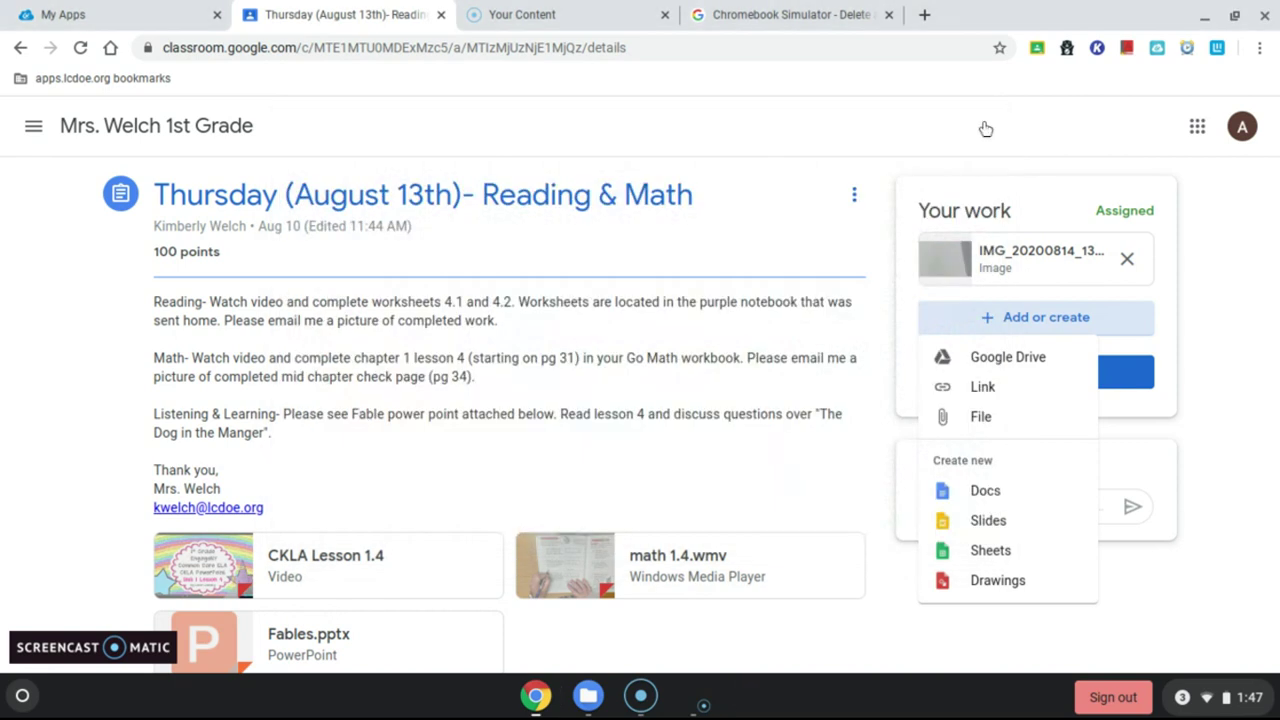
pyautogui.click(1037, 318)
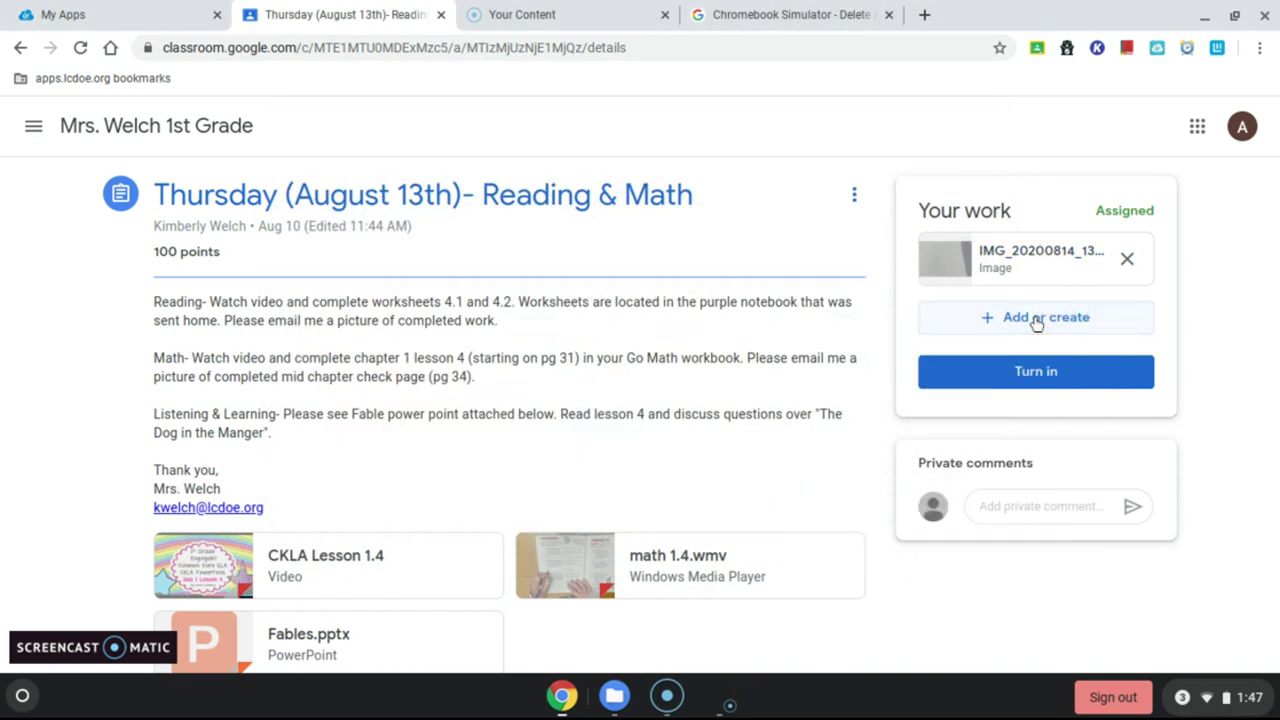
pyautogui.click(1035, 318)
# Upload the newly taken IMG_20200814_13… photo from Downloads as a second attachment.
pyautogui.click(990, 419)
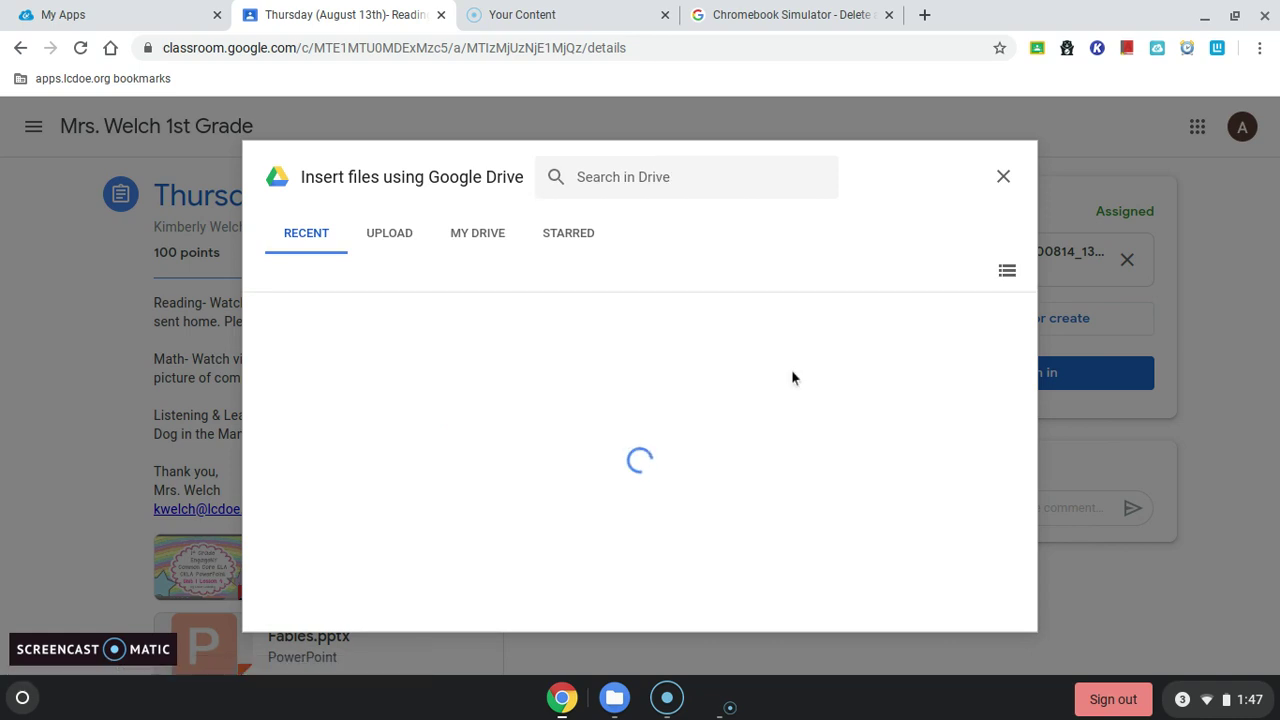
pyautogui.click(408, 237)
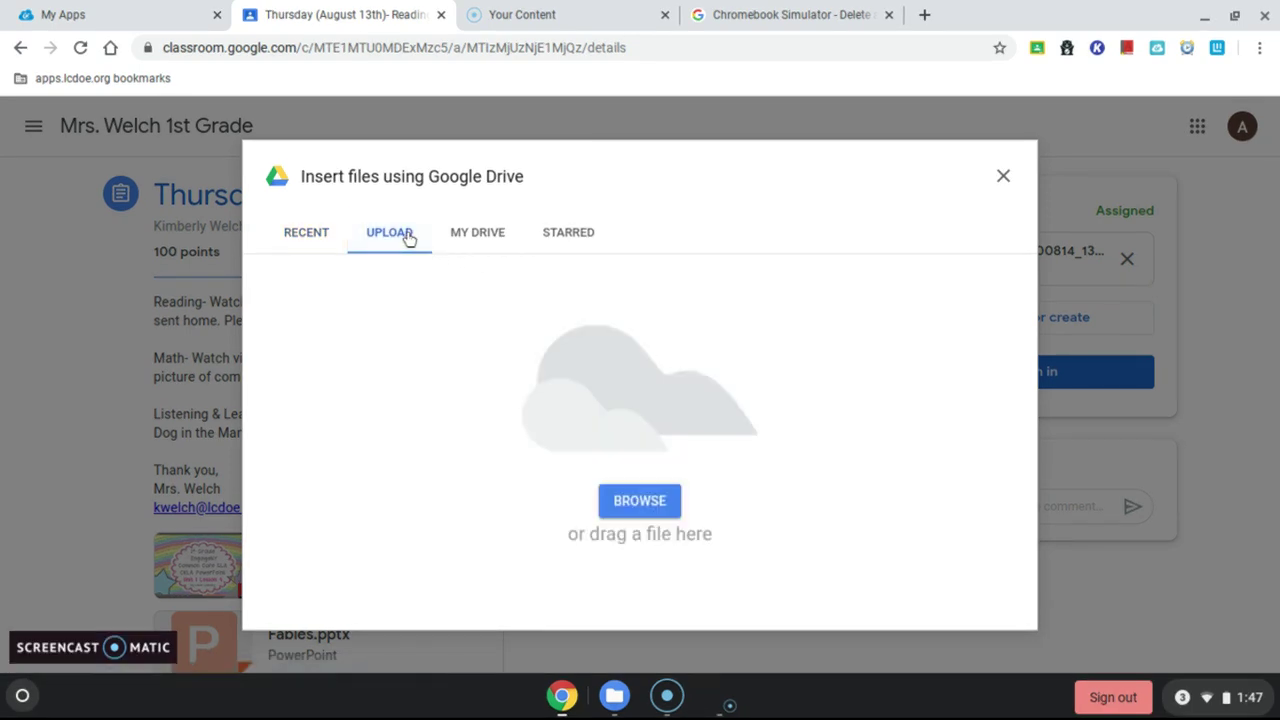
pyautogui.click(651, 502)
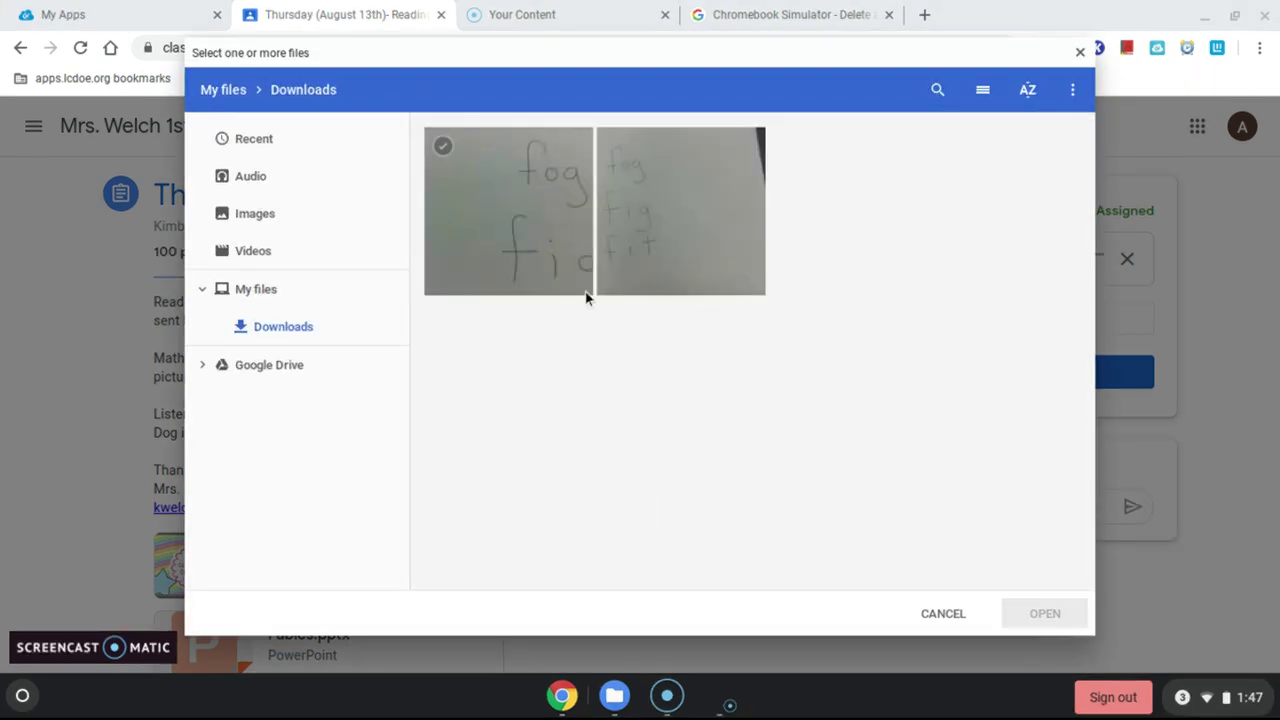
pyautogui.click(519, 236)
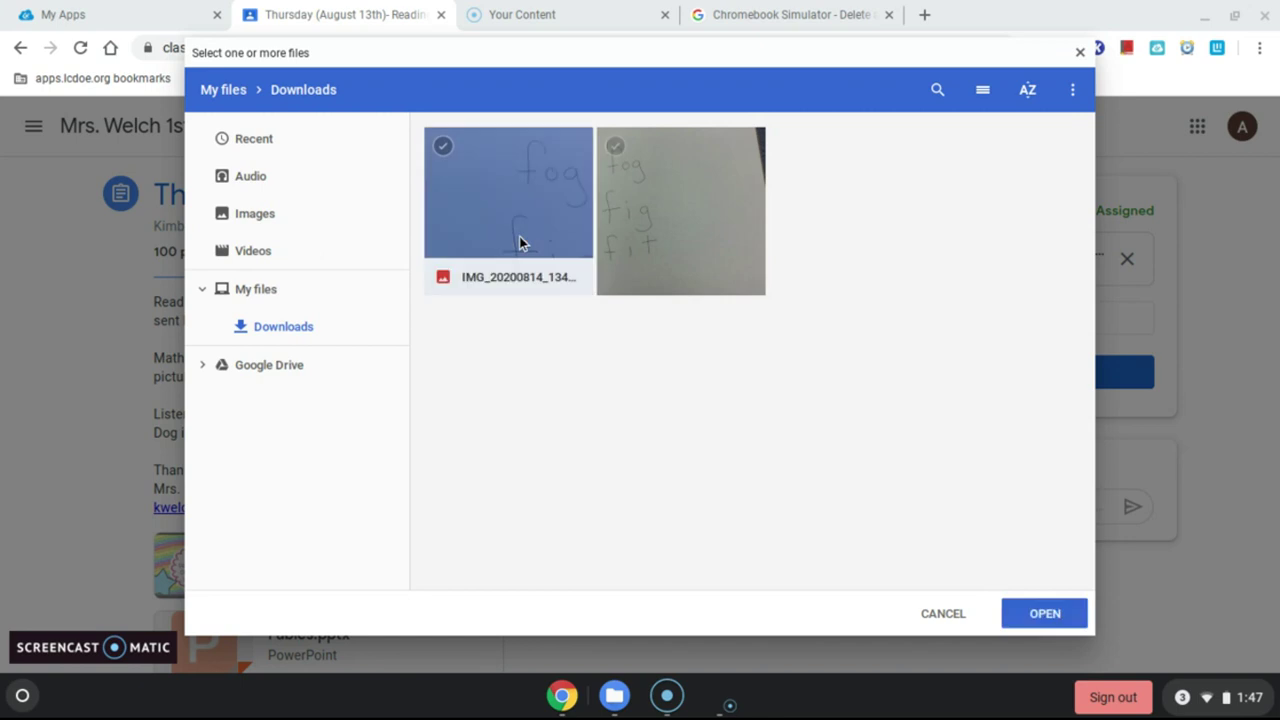
pyautogui.click(1050, 625)
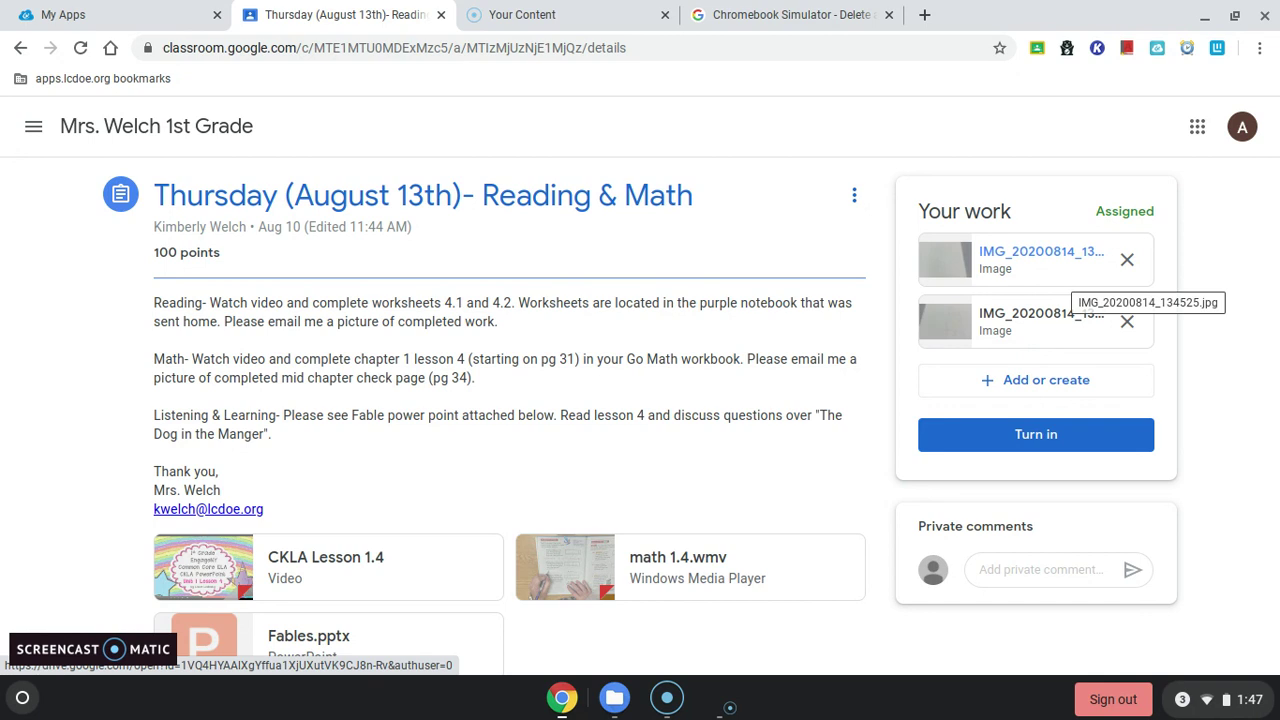
# Turn in the Thursday assignment with both photos, confirming, and check it reads Turned in.
pyautogui.click(1051, 434)
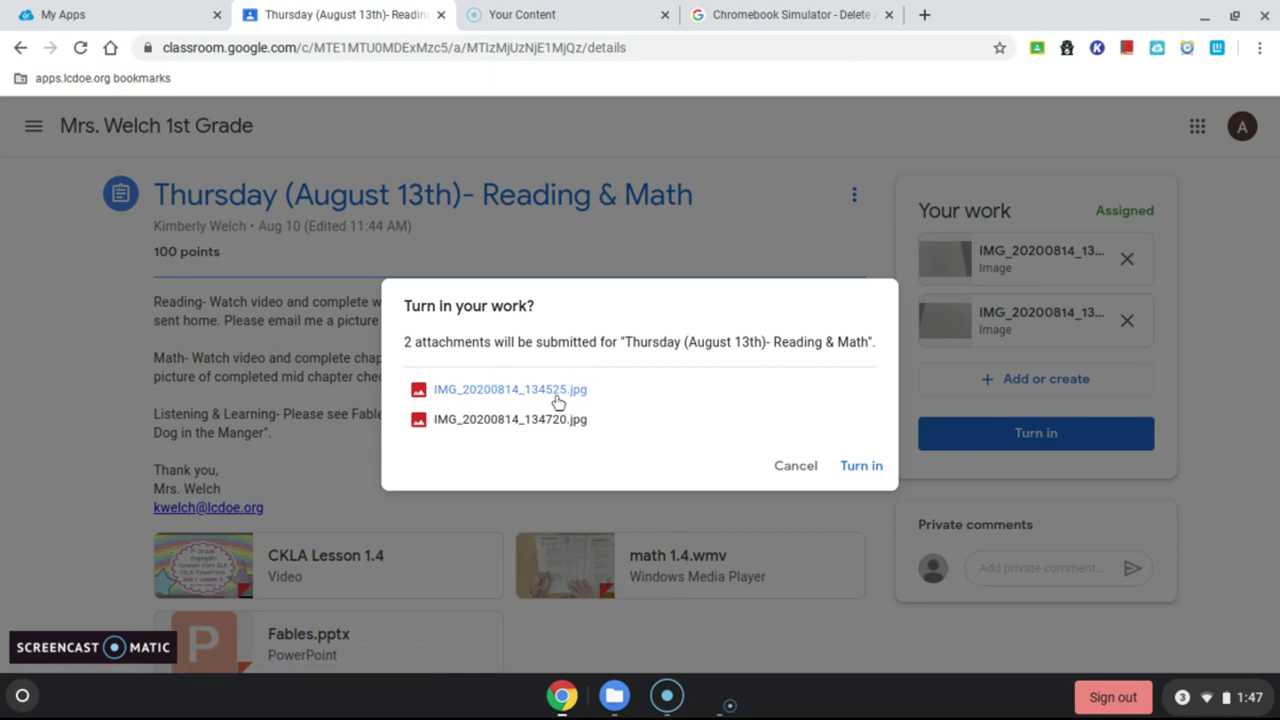
pyautogui.click(859, 467)
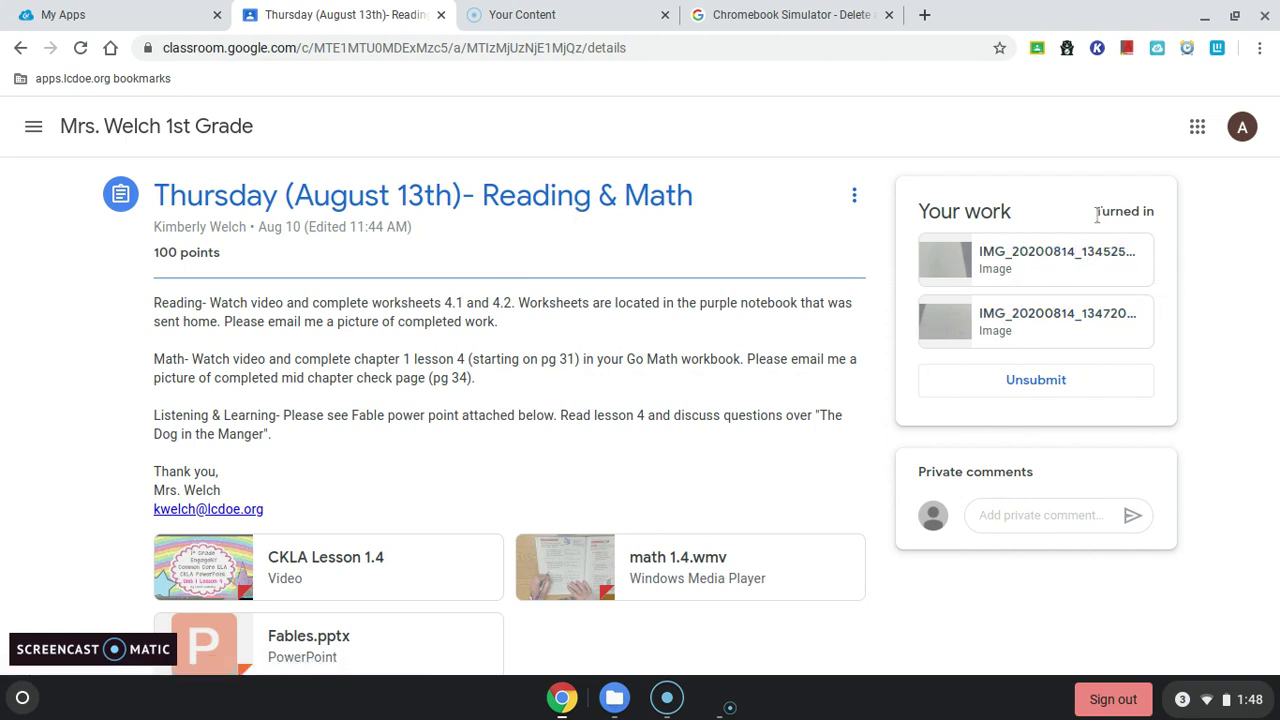
pyautogui.moveTo(1097, 213); pyautogui.dragTo(1164, 222)
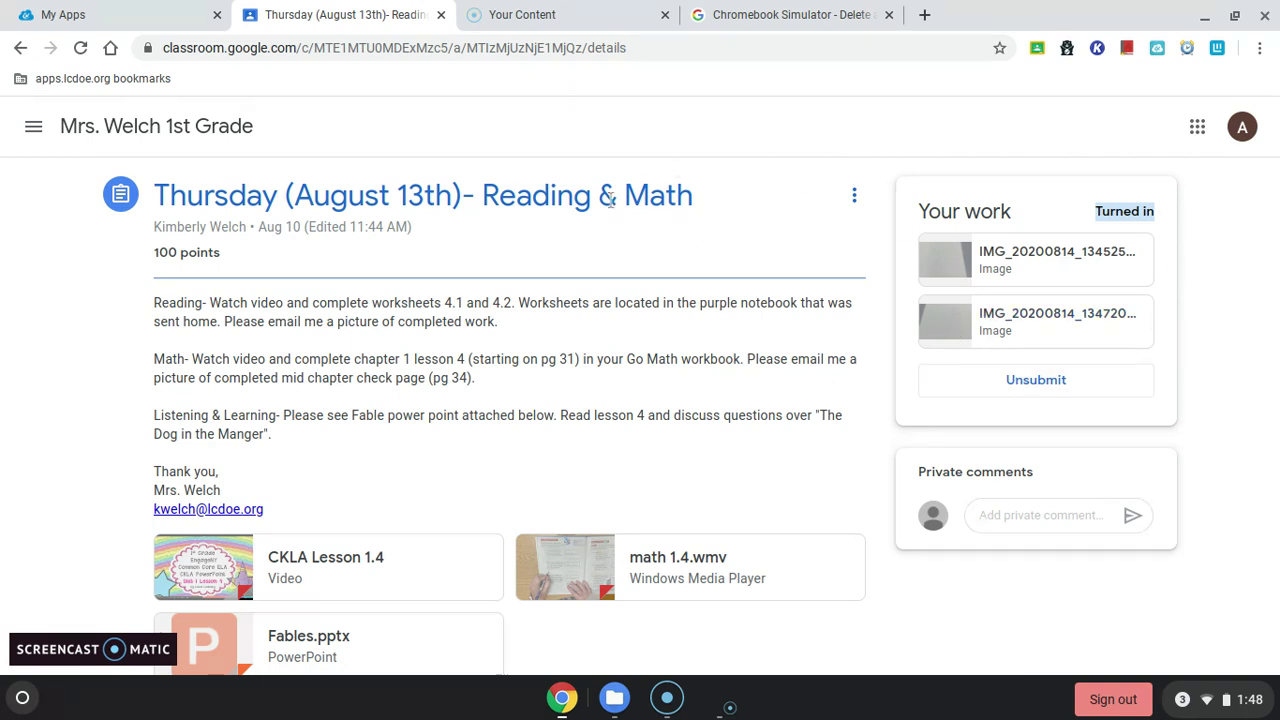
pyautogui.click(412, 206)
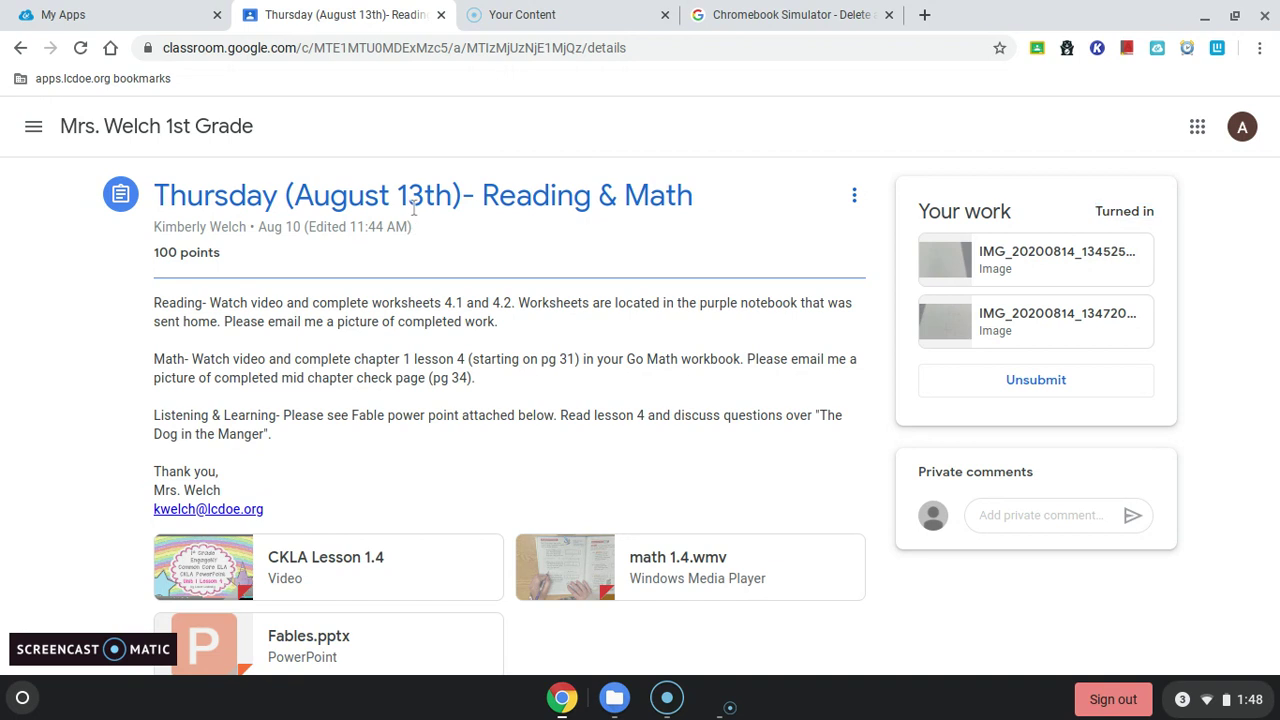
# Go through Classwork to the Week of August 10th- 14th topic showing the assignment turned in.
pyautogui.click(200, 128)
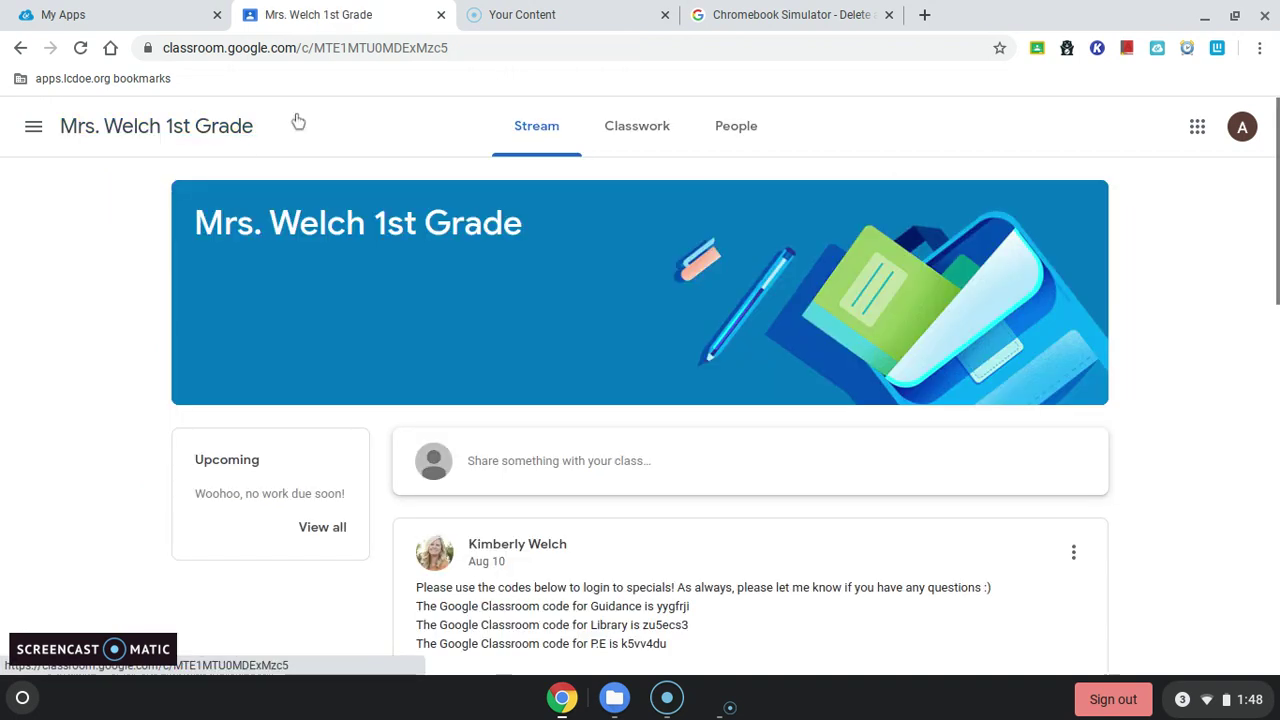
pyautogui.click(625, 135)
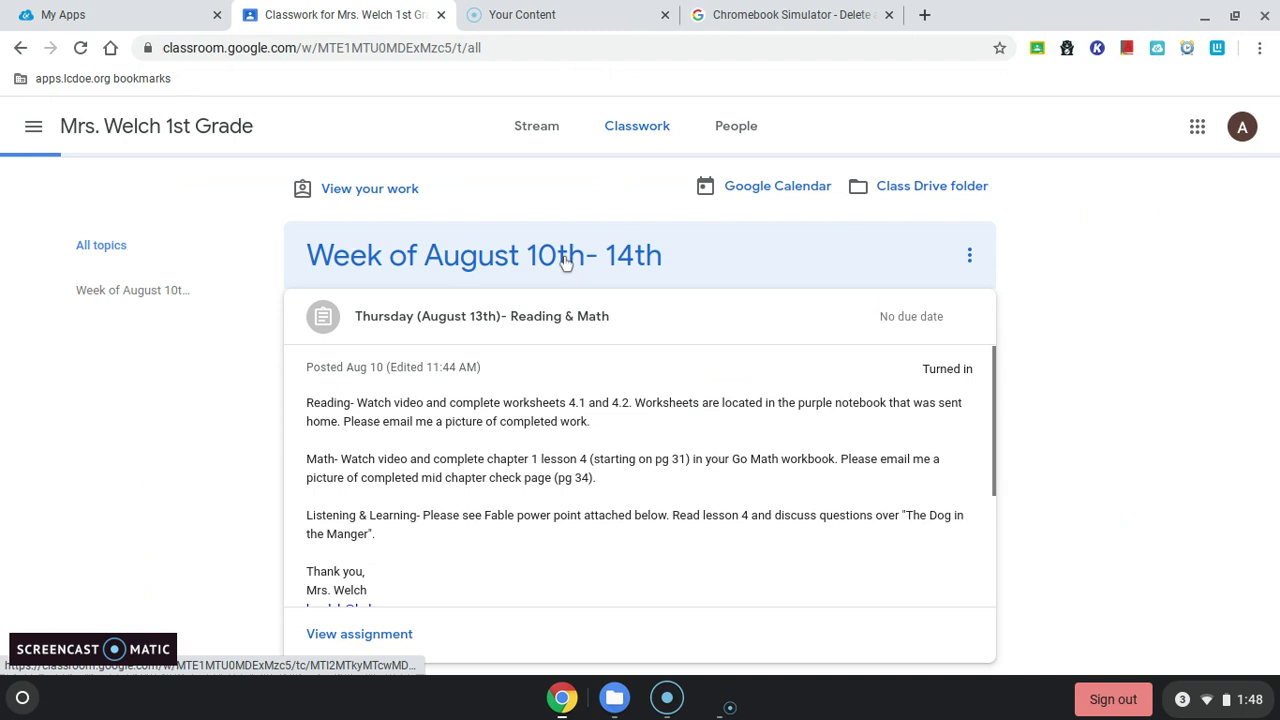
pyautogui.click(566, 262)
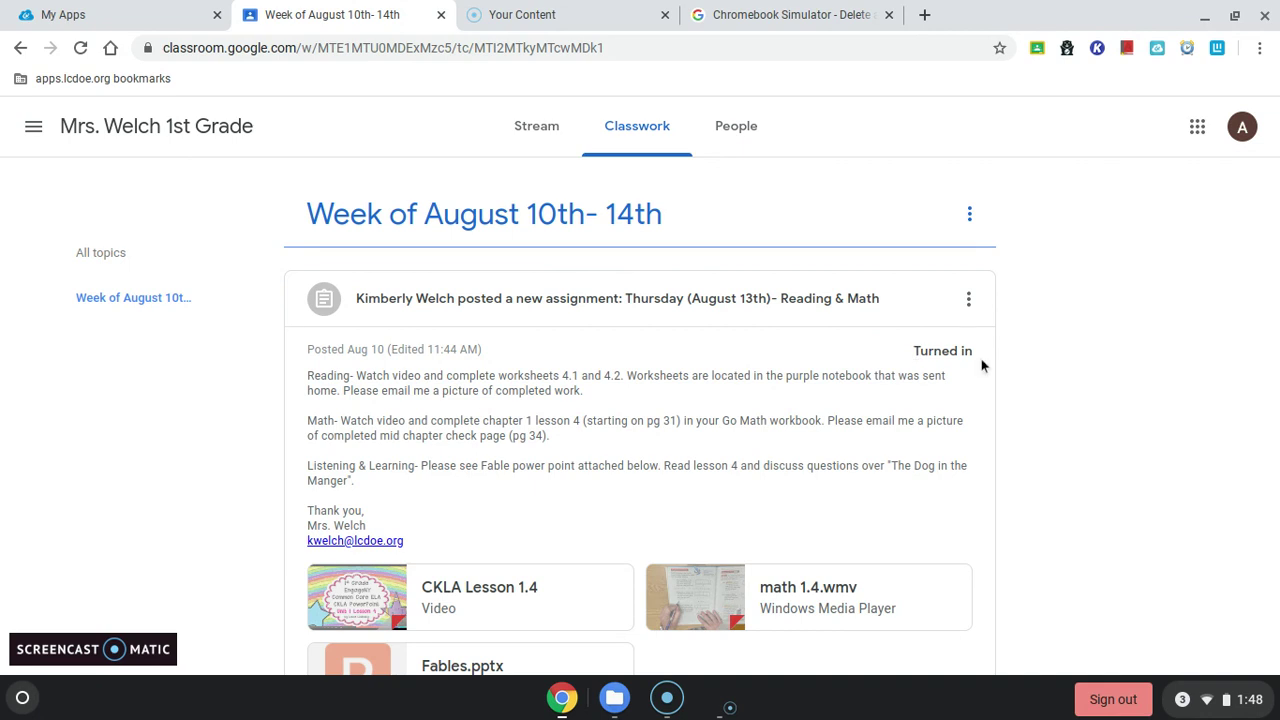
pyautogui.scroll(-6, 640, 415)
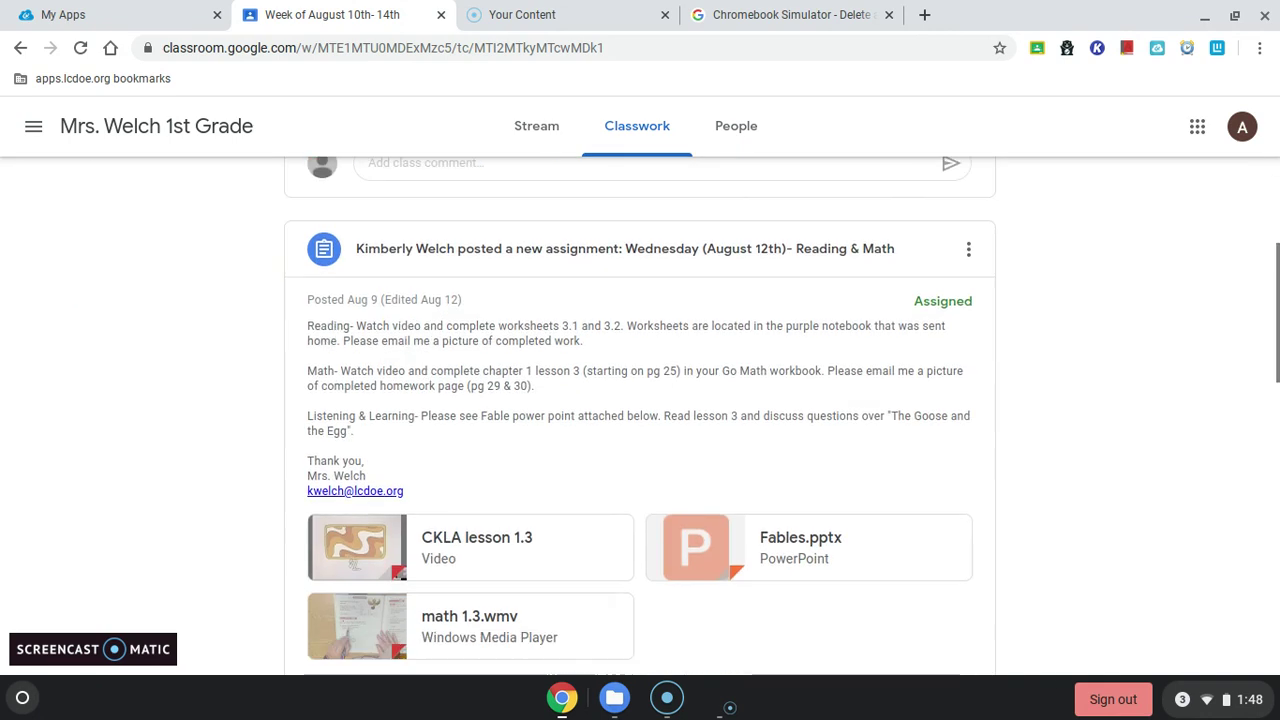
pyautogui.scroll(3, 640, 415)
pyautogui.scroll(3, 221, 514)
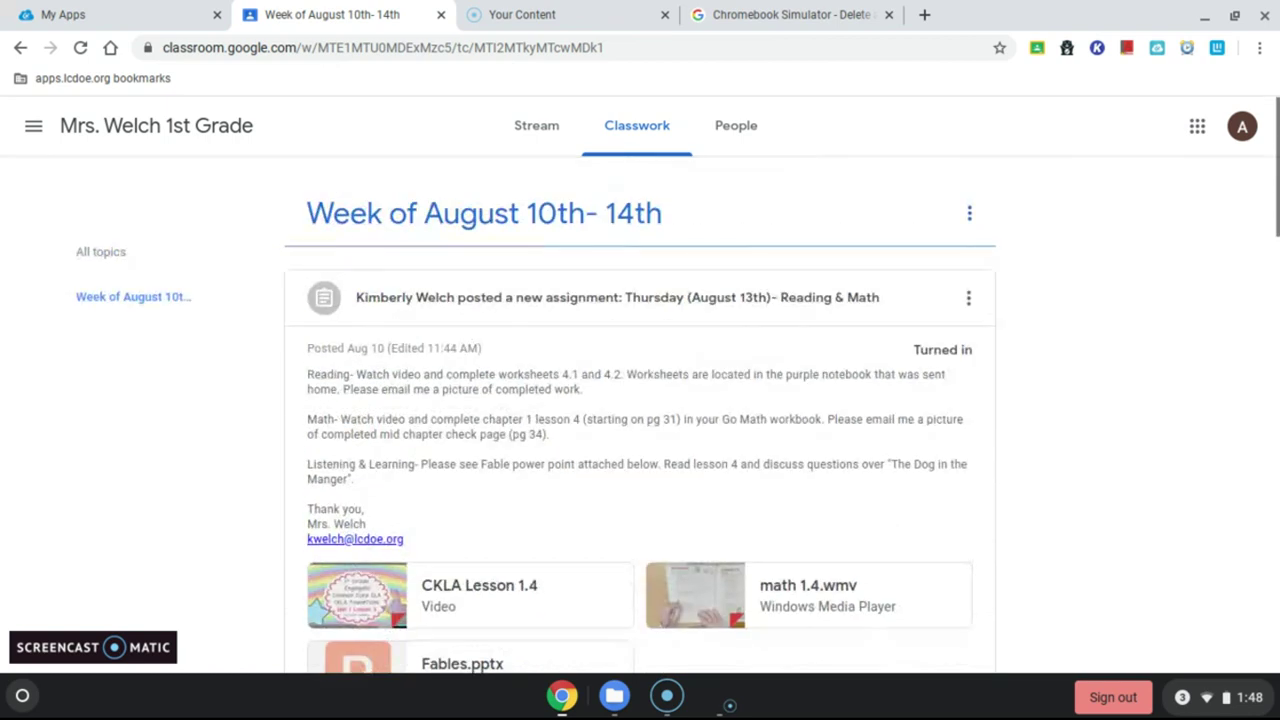